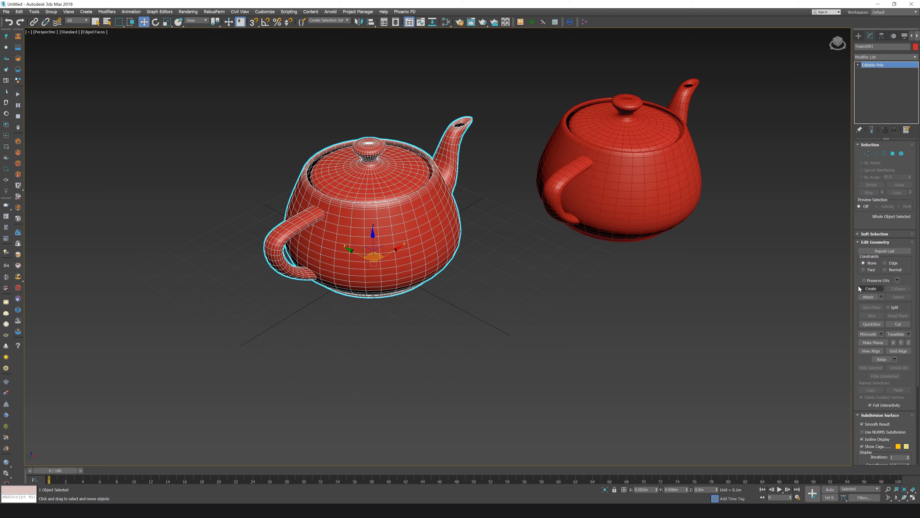
- Attach the second teapot to the selected teapot so both form one editable poly
{"action": "left_click", "coordinate": [868, 297]}
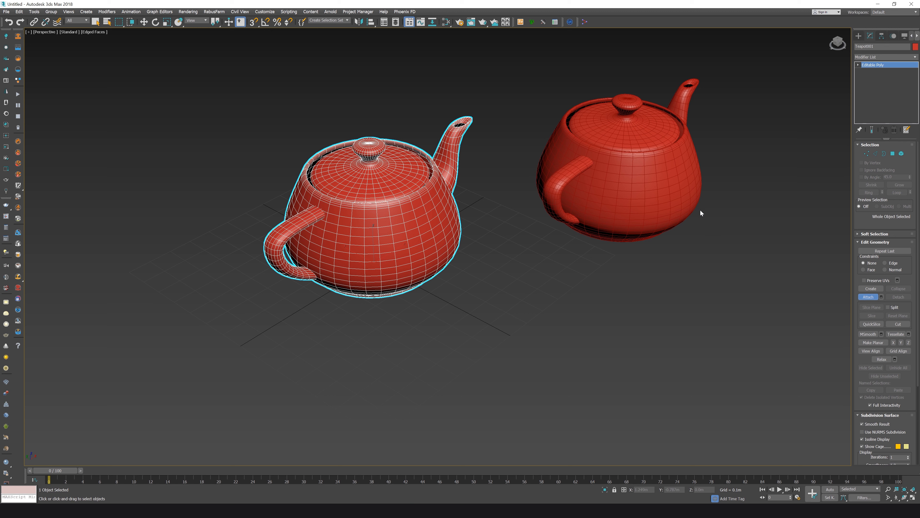
{"action": "left_click", "coordinate": [702, 218]}
{"action": "middle_click_drag", "start_coordinate": [703, 217], "coordinate": [652, 227]}
{"action": "key", "text": "w"}
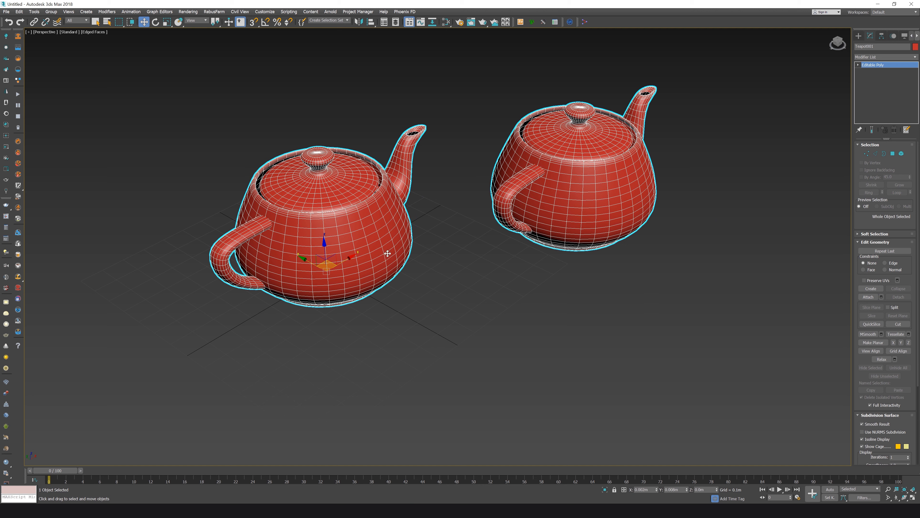
{"action": "mouse_move", "coordinate": [330, 263]}
{"action": "left_mouse_down"}
{"action": "mouse_move", "coordinate": [363, 258]}
{"action": "mouse_move", "coordinate": [331, 232]}
{"action": "mouse_move", "coordinate": [330, 263]}
{"action": "left_mouse_up"}
- Select the second teapot's parts at Element level and shift the combined object slightly as a whole
{"action": "left_click", "coordinate": [901, 153]}
{"action": "left_click", "coordinate": [573, 182]}
{"action": "left_click_drag", "start_coordinate": [754, 308], "coordinate": [479, 72]}
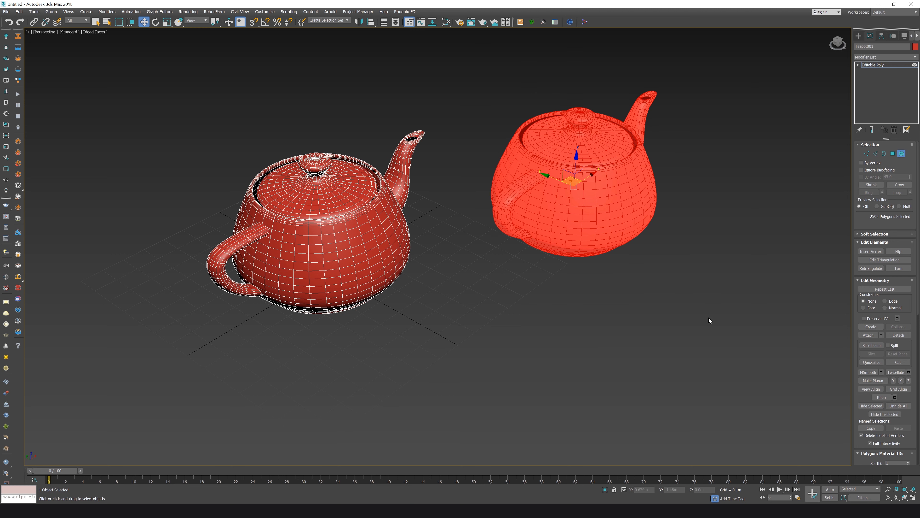
{"action": "left_click", "coordinate": [902, 154]}
{"action": "mouse_move", "coordinate": [323, 275]}
{"action": "left_mouse_down"}
{"action": "mouse_move", "coordinate": [315, 274]}
{"action": "mouse_move", "coordinate": [339, 258]}
{"action": "mouse_move", "coordinate": [330, 259]}
{"action": "left_mouse_up"}
{"action": "left_click", "coordinate": [901, 154]}
{"action": "left_click_drag", "start_coordinate": [749, 294], "coordinate": [486, 75]}
- Undo the element selections, the moves and the attachment of the second teapot
{"action": "key", "text": "ctrl+z"}
{"action": "key", "text": "ctrl+z"}
{"action": "key", "text": "ctrl+z"}
{"action": "key", "text": "ctrl+z"}
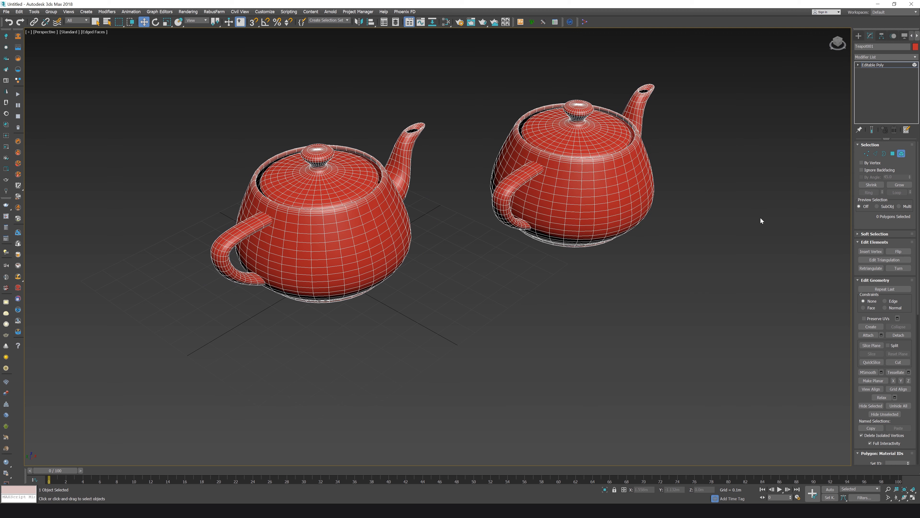
{"action": "key", "text": "ctrl+z"}
{"action": "key", "text": "ctrl+z"}
{"action": "key", "text": "ctrl+z"}
{"action": "key", "text": "ctrl+z"}
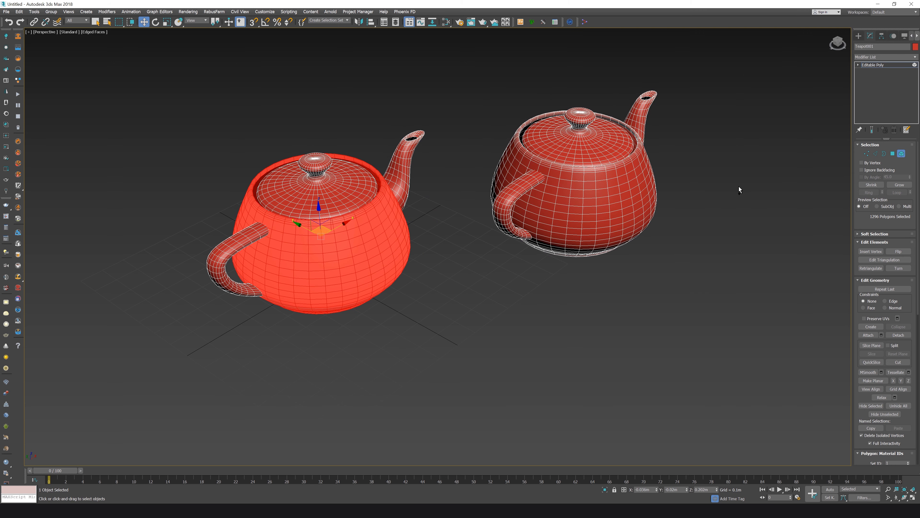
{"action": "key", "text": "ctrl+z"}
{"action": "key", "text": "ctrl+z"}
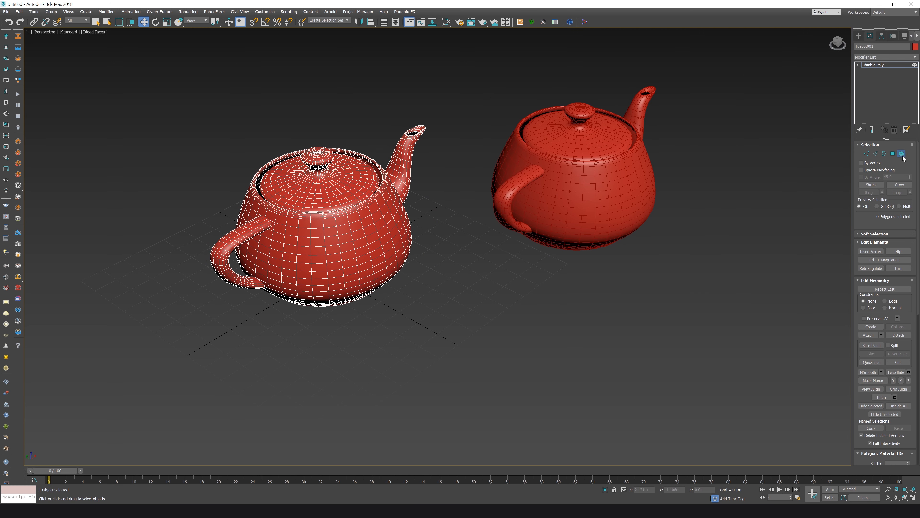
- Clone the second teapot away from the first one as 2 copies in a row
{"action": "left_click_drag", "start_coordinate": [554, 209], "coordinate": [436, 106], "text": "shift"}
{"action": "left_click", "coordinate": [494, 258]}
{"action": "left_click", "coordinate": [467, 289]}
{"action": "scroll", "coordinate": [471, 218], "scroll_direction": "down", "scroll_amount": 3}
{"action": "middle_click_drag", "start_coordinate": [435, 218], "coordinate": [464, 234]}
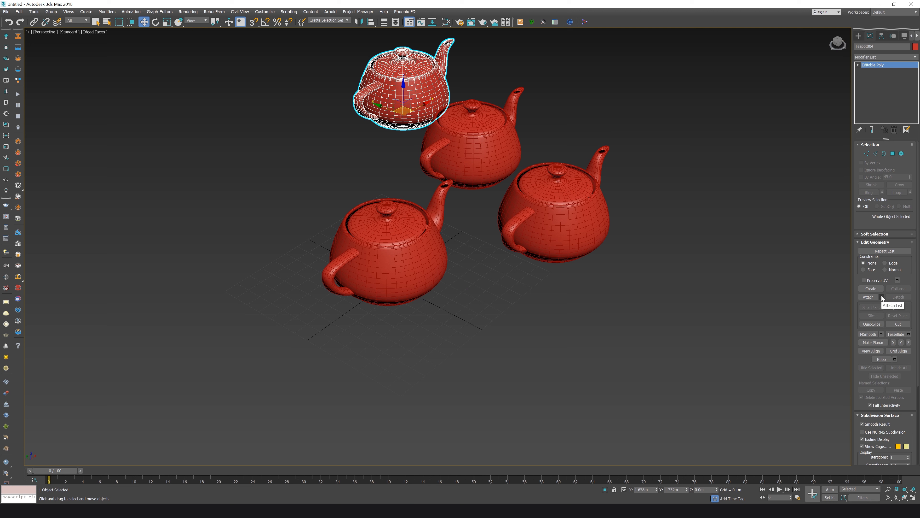
- Use the Attach List to attach Teapot003 and Teapot001 to the selected Teapot004
{"action": "left_click", "coordinate": [881, 297]}
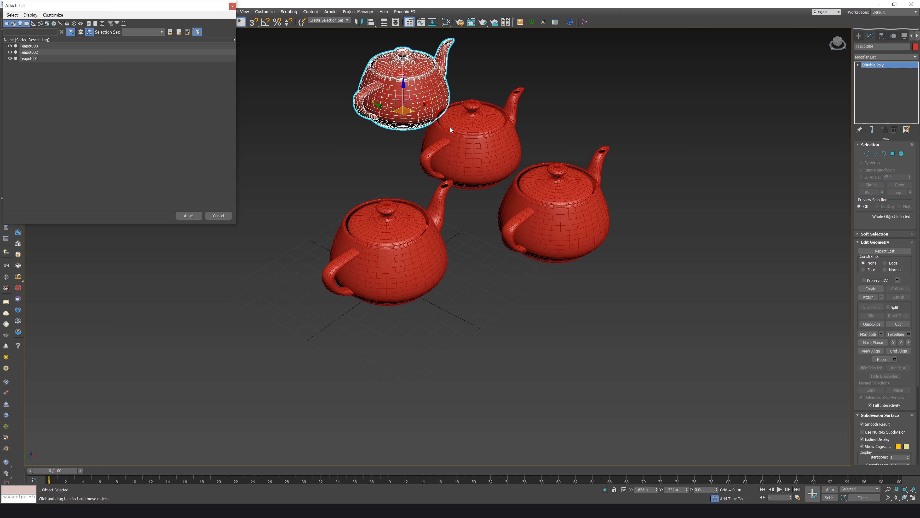
{"action": "left_click", "coordinate": [37, 48]}
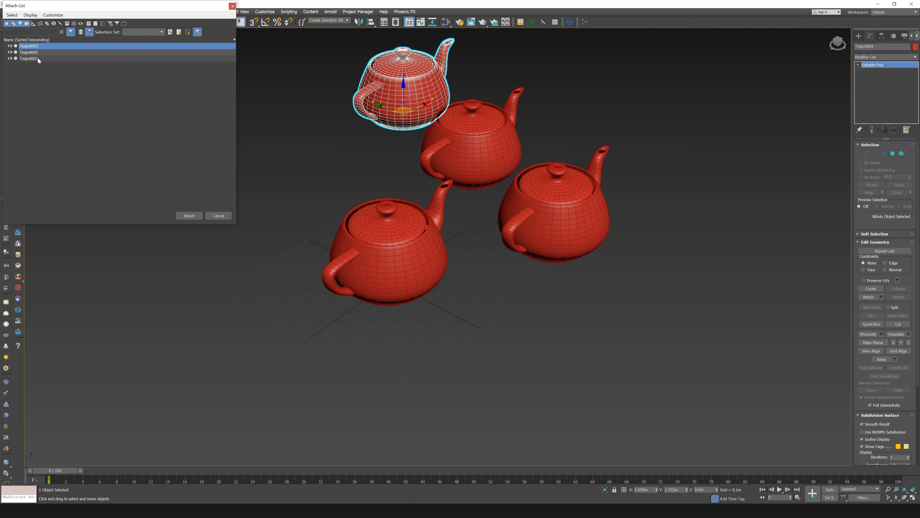
{"action": "left_click", "coordinate": [37, 58], "text": "ctrl"}
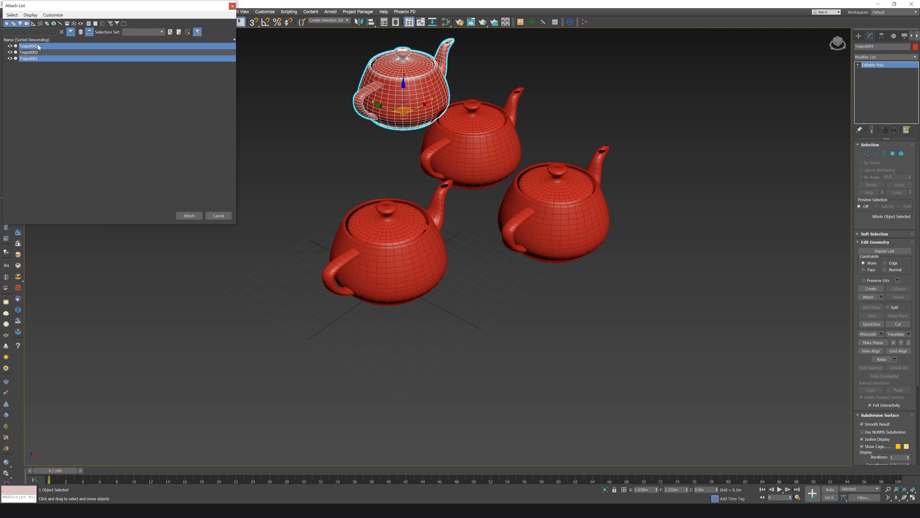
{"action": "left_click", "coordinate": [39, 59], "text": "ctrl"}
{"action": "left_click", "coordinate": [33, 58], "text": "ctrl"}
{"action": "left_click", "coordinate": [189, 215]}
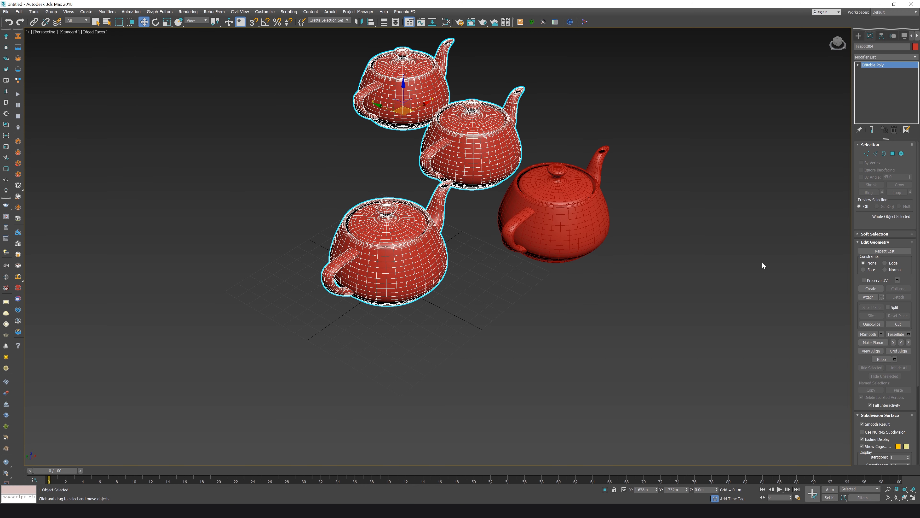
- Attach the one remaining separate teapot to the combined object and finish attaching
{"action": "left_click", "coordinate": [871, 297]}
{"action": "left_click", "coordinate": [555, 218]}
{"action": "right_click", "coordinate": [762, 159]}
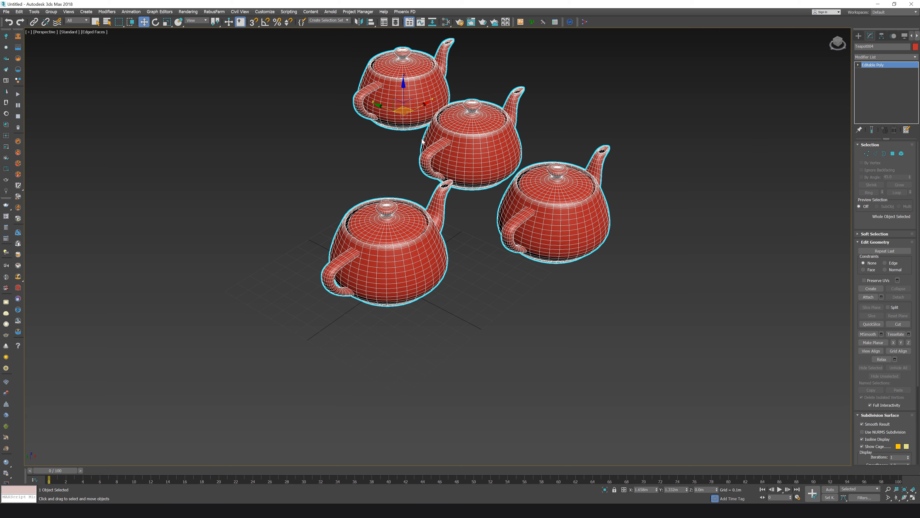
- Try moving the four combined teapots as one object, undo the move, and inspect the result
{"action": "middle_click_drag", "start_coordinate": [402, 94], "coordinate": [450, 59], "text": "alt"}
{"action": "left_click_drag", "start_coordinate": [449, 65], "coordinate": [439, 83]}
{"action": "key", "text": "ctrl+z"}
{"action": "middle_click_drag", "start_coordinate": [411, 290], "coordinate": [410, 332]}
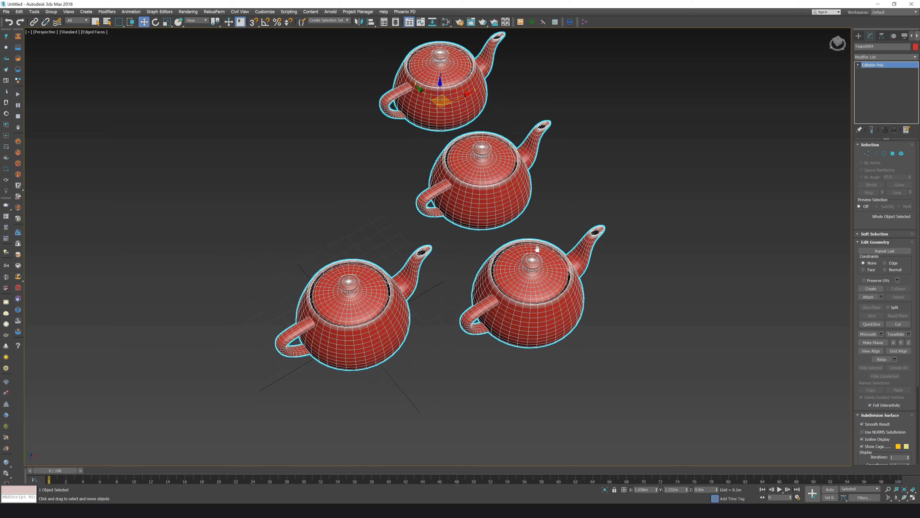
{"action": "left_click", "coordinate": [600, 163]}
{"action": "left_click", "coordinate": [490, 94]}
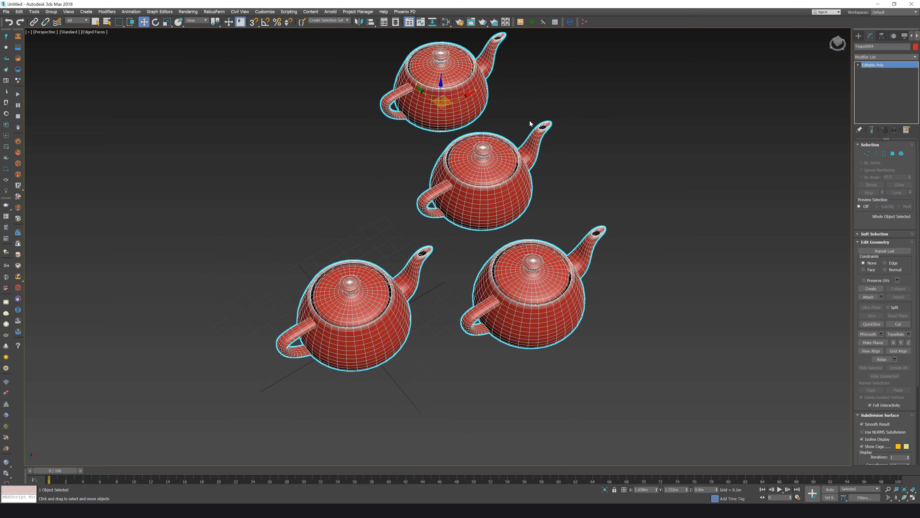
{"action": "middle_click_drag", "start_coordinate": [528, 120], "coordinate": [545, 183], "text": "alt"}
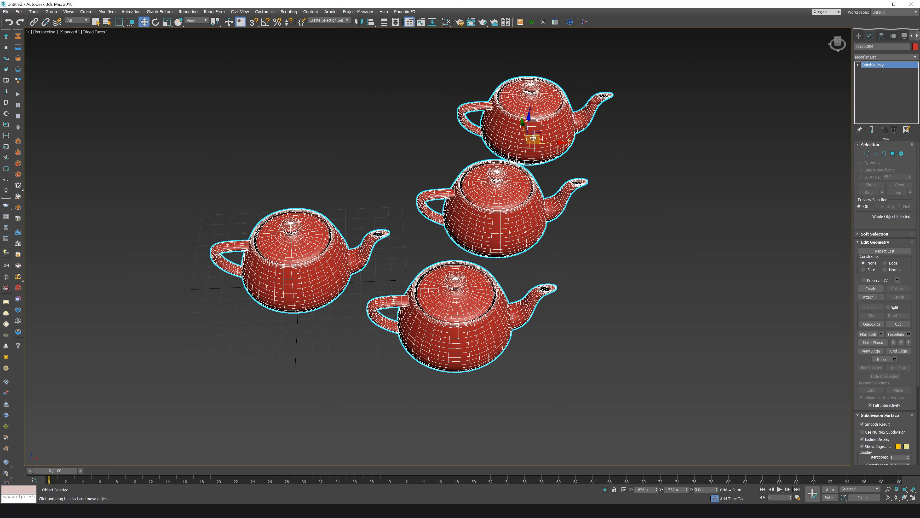
{"action": "middle_click_drag", "start_coordinate": [580, 218], "coordinate": [539, 204], "text": "alt"}
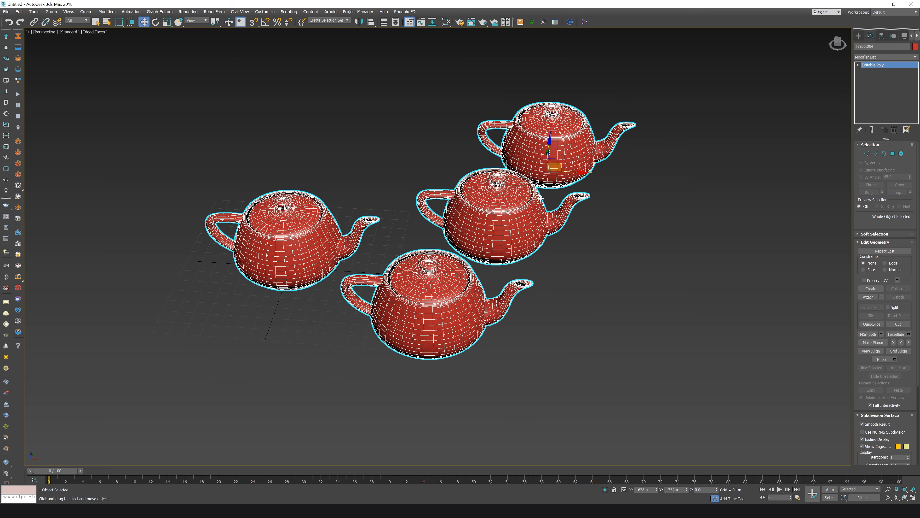
{"action": "left_click", "coordinate": [608, 198]}
- Undo the attachments and the cloning until only the two original teapots remain
{"action": "key", "text": "ctrl+z"}
{"action": "key", "text": "ctrl+z"}
{"action": "key", "text": "ctrl+z"}
{"action": "key", "text": "ctrl+z"}
{"action": "key", "text": "ctrl+z"}
{"action": "key", "text": "ctrl+z"}
{"action": "key", "text": "ctrl+z"}
{"action": "key", "text": "ctrl+z"}
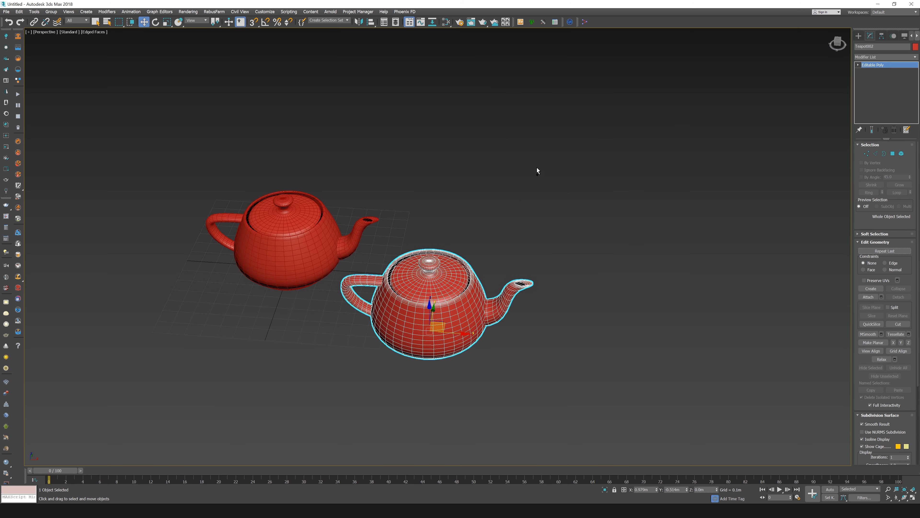
- Clone the second teapot backwards in a row as 2 copies, using the Copy option
{"action": "middle_click_drag", "start_coordinate": [454, 326], "coordinate": [447, 323], "text": "alt"}
{"action": "left_click_drag", "start_coordinate": [444, 315], "coordinate": [497, 207], "text": "shift"}
{"action": "left_click", "coordinate": [478, 258]}
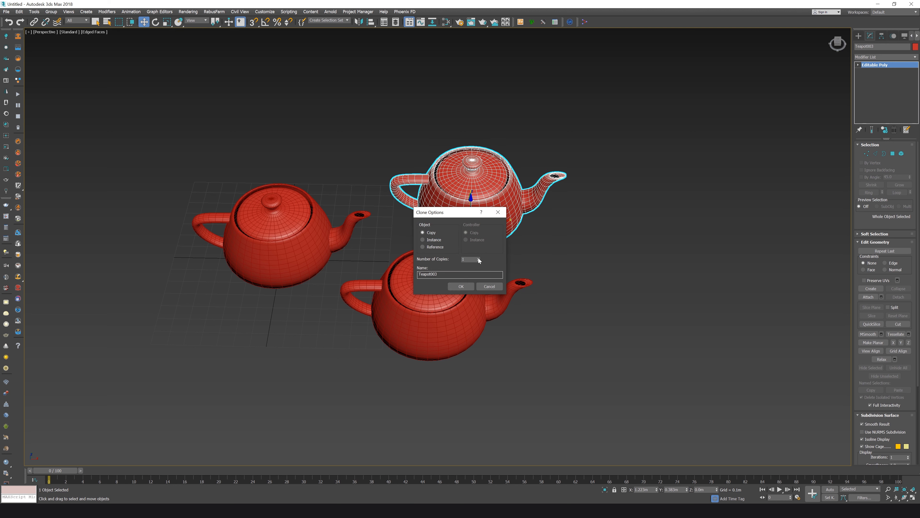
{"action": "left_click", "coordinate": [461, 286]}
{"action": "scroll", "coordinate": [595, 227], "scroll_direction": "down", "scroll_amount": 5}
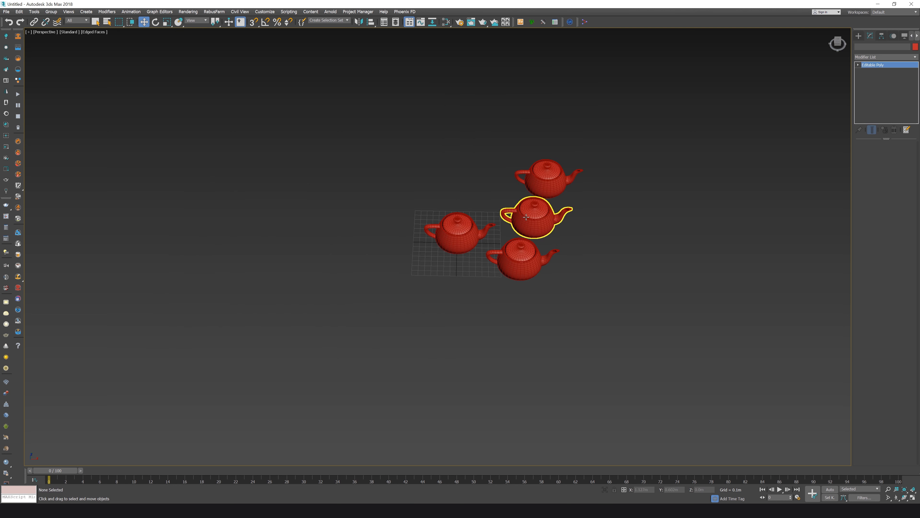
- Attach the other three teapots to the middle teapot of the row
{"action": "scroll", "coordinate": [503, 210], "scroll_direction": "up", "scroll_amount": 4}
{"action": "left_click", "coordinate": [868, 296]}
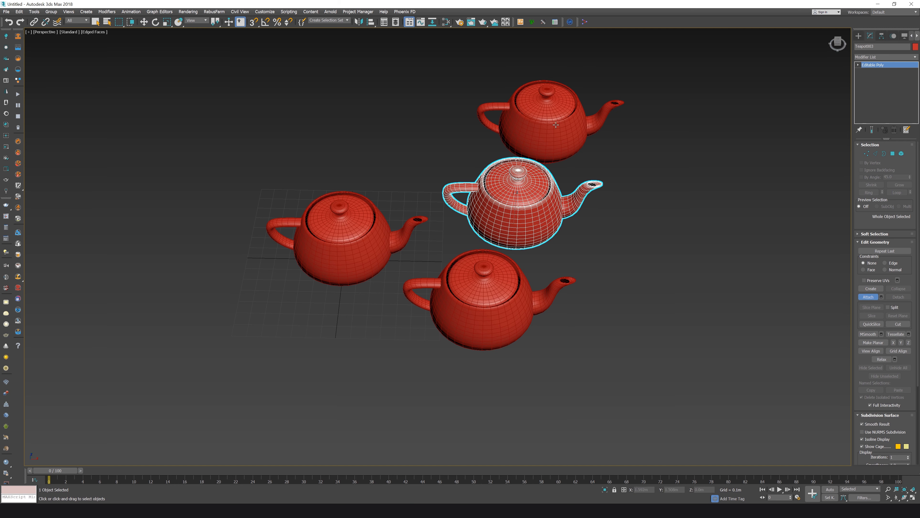
{"action": "left_click", "coordinate": [543, 134]}
{"action": "left_click", "coordinate": [368, 246]}
{"action": "left_click", "coordinate": [471, 308]}
{"action": "key", "text": "w"}
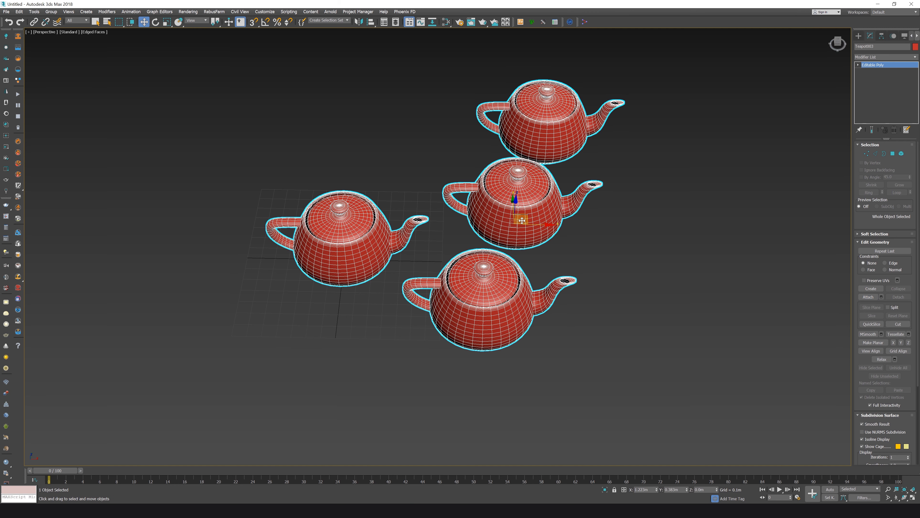
- Undo the three attachments to the middle teapot
{"action": "key", "text": "ctrl+z"}
{"action": "key", "text": "ctrl+z"}
{"action": "key", "text": "ctrl+z"}
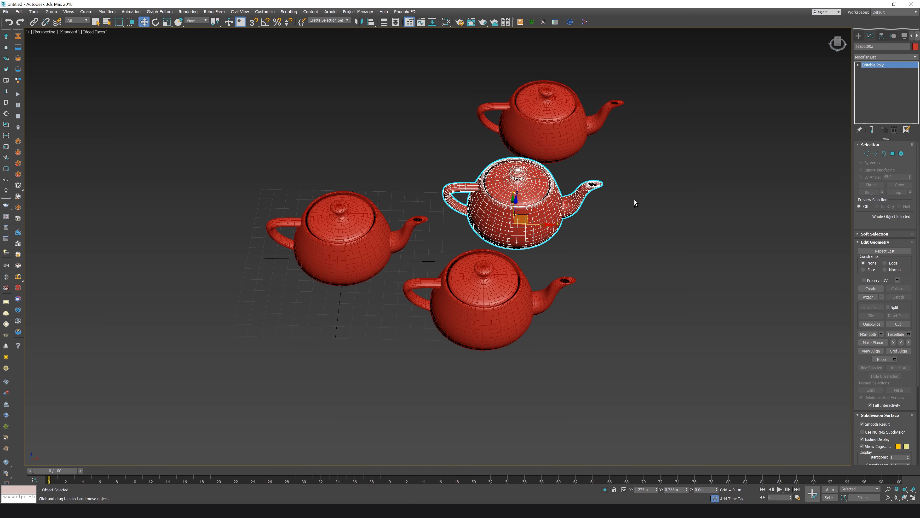
- Attach the other three teapots to the front teapot of the row, then test-move the object and undo the move
{"action": "left_click", "coordinate": [488, 302]}
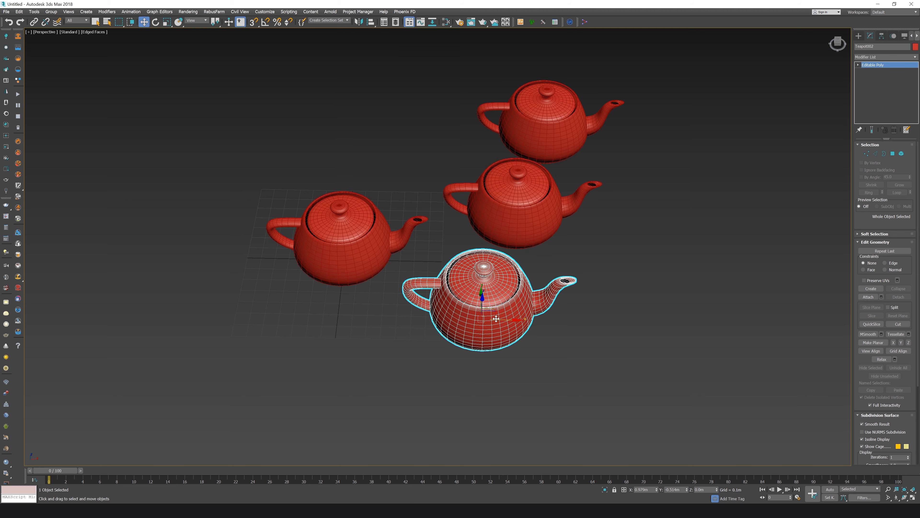
{"action": "left_click", "coordinate": [868, 296]}
{"action": "left_click", "coordinate": [525, 176]}
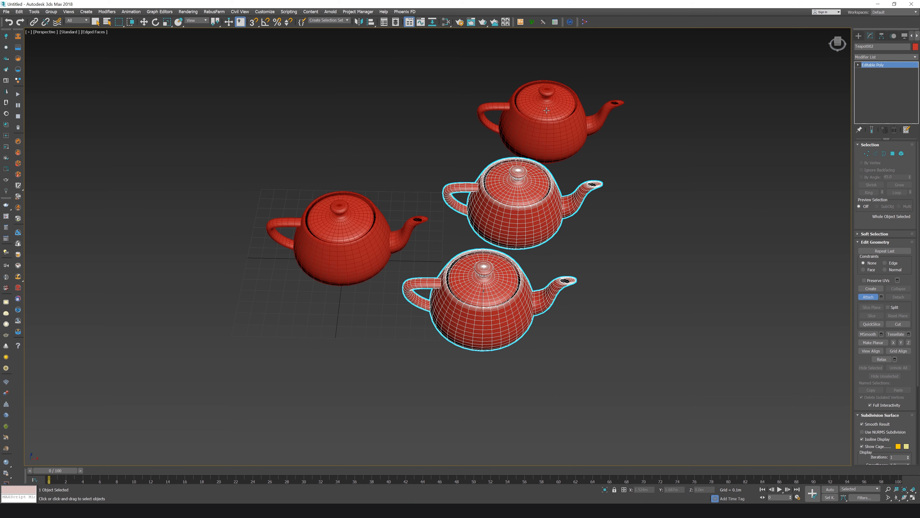
{"action": "left_click", "coordinate": [544, 130]}
{"action": "left_click", "coordinate": [341, 239]}
{"action": "key", "text": "w"}
{"action": "left_click_drag", "start_coordinate": [497, 312], "coordinate": [487, 305]}
{"action": "key", "text": "ctrl+z"}
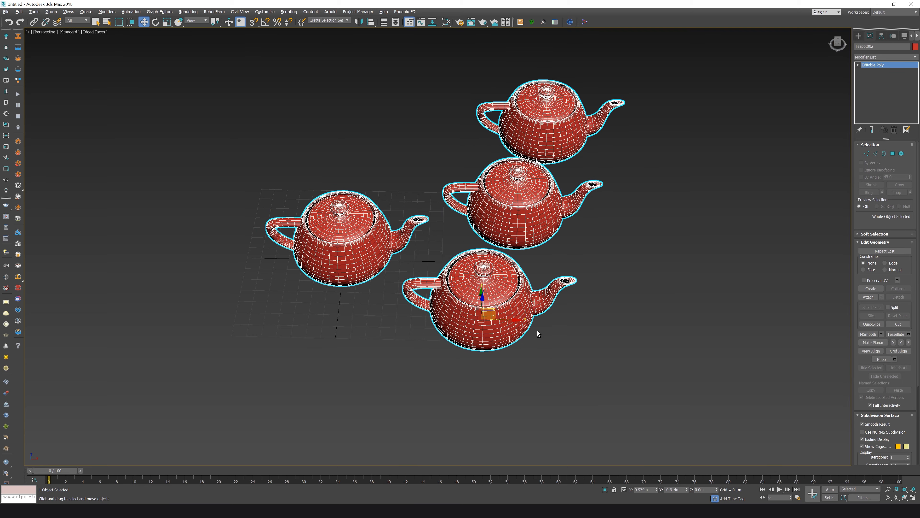
- In the Top view, cut a diagonal QuickSlice across the middle teapot of the combined object
{"action": "middle_click_drag", "start_coordinate": [537, 330], "coordinate": [490, 177], "text": "alt"}
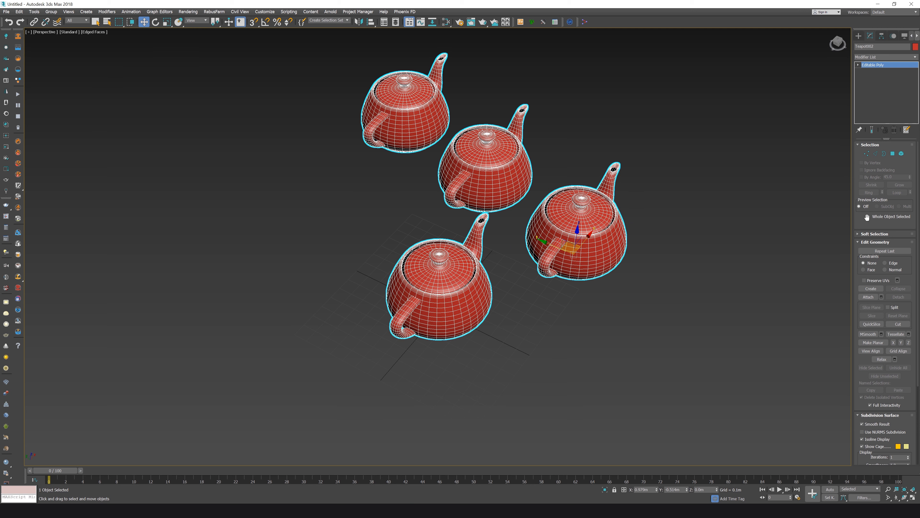
{"action": "middle_click_drag", "start_coordinate": [742, 248], "coordinate": [644, 197]}
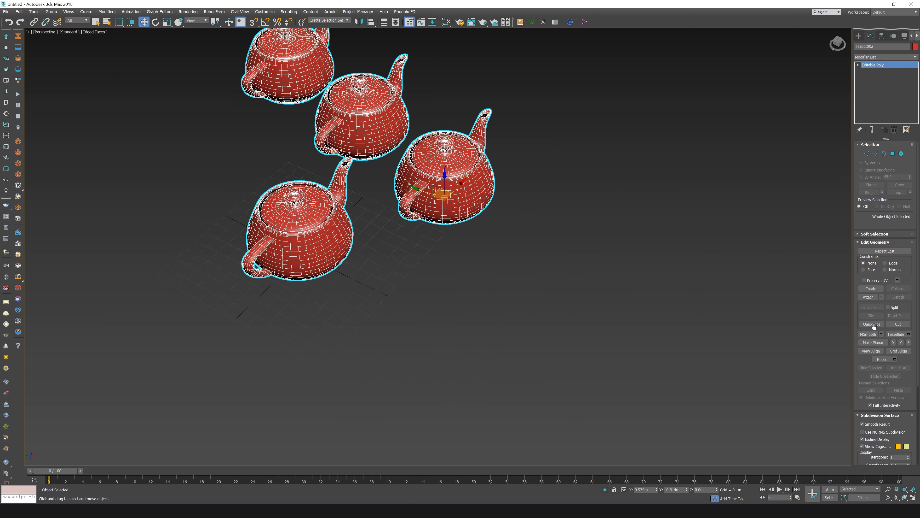
{"action": "middle_click_drag", "start_coordinate": [608, 302], "coordinate": [609, 298]}
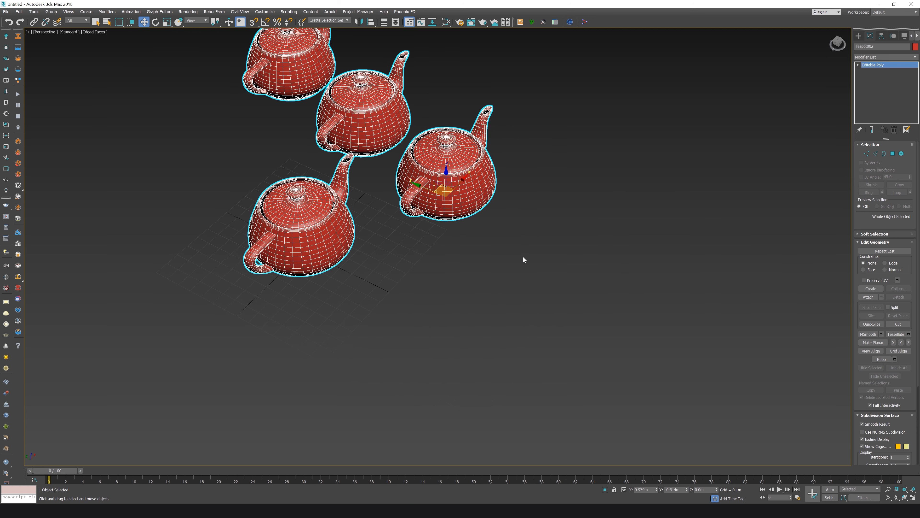
{"action": "key", "text": "t"}
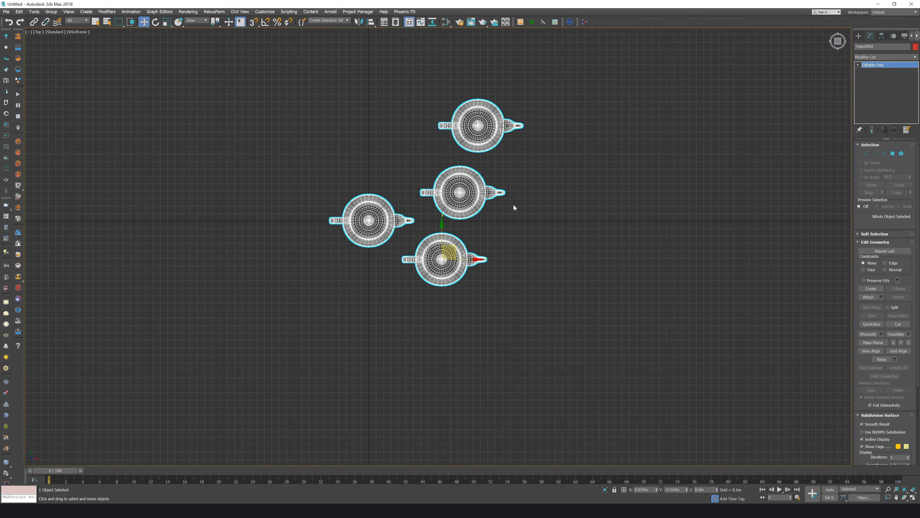
{"action": "scroll", "coordinate": [527, 212], "scroll_direction": "up", "scroll_amount": 3}
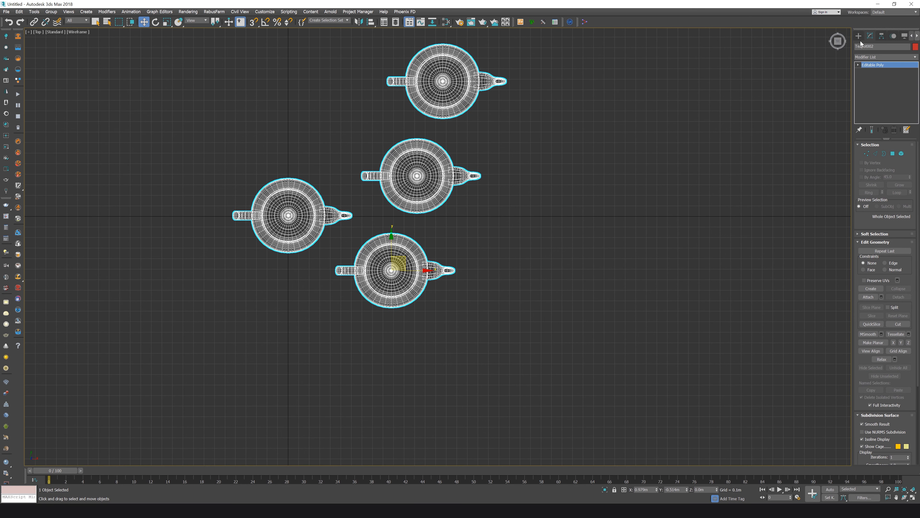
{"action": "left_click", "coordinate": [866, 324]}
{"action": "middle_click_drag", "start_coordinate": [365, 171], "coordinate": [336, 192]}
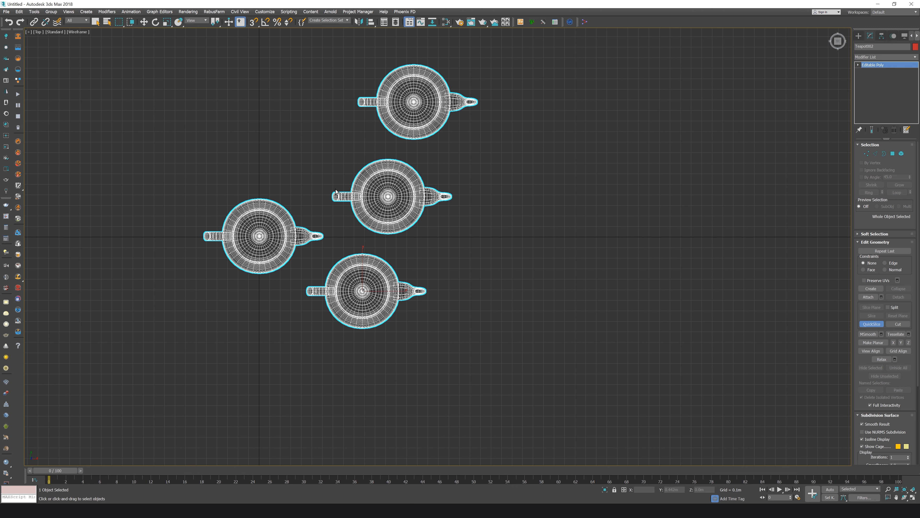
{"action": "left_click", "coordinate": [337, 147]}
{"action": "scroll", "coordinate": [378, 174], "scroll_direction": "up", "scroll_amount": 5}
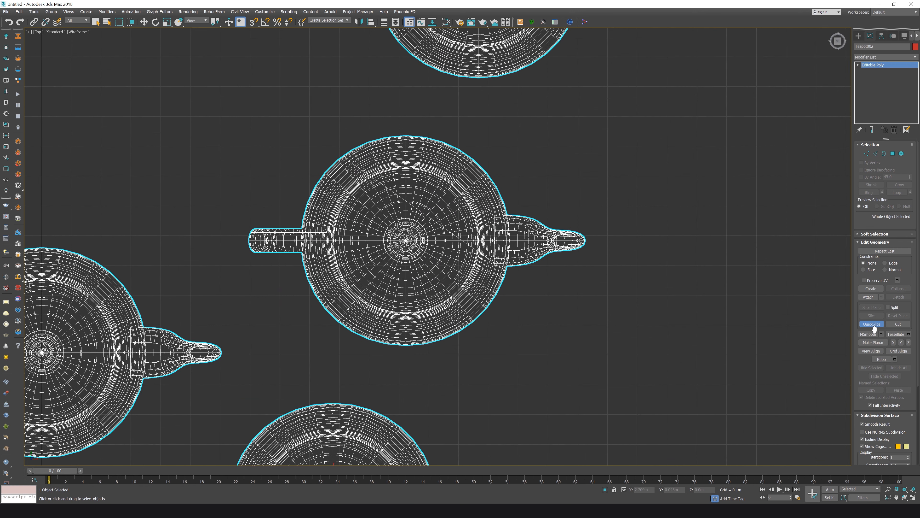
- In Polygon mode, select the polygons along the middle teapot's upper rim between the body edge and the lid, and delete them
{"action": "left_click", "coordinate": [893, 153]}
{"action": "scroll", "coordinate": [340, 158], "scroll_direction": "up", "scroll_amount": 4}
{"action": "left_click_drag", "start_coordinate": [361, 121], "coordinate": [383, 154]}
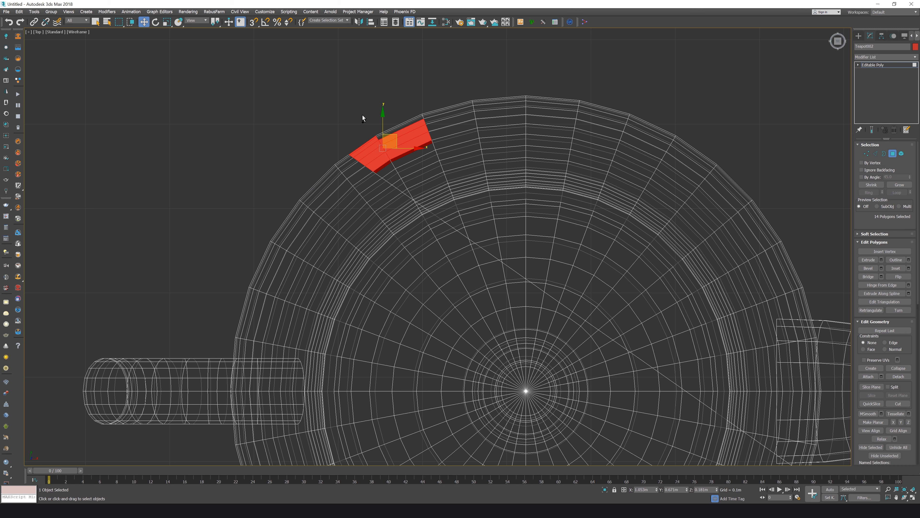
{"action": "left_click_drag", "start_coordinate": [363, 118], "coordinate": [455, 154]}
{"action": "middle_click_drag", "start_coordinate": [546, 198], "coordinate": [408, 185]}
{"action": "scroll", "coordinate": [410, 183], "scroll_direction": "down", "scroll_amount": 3}
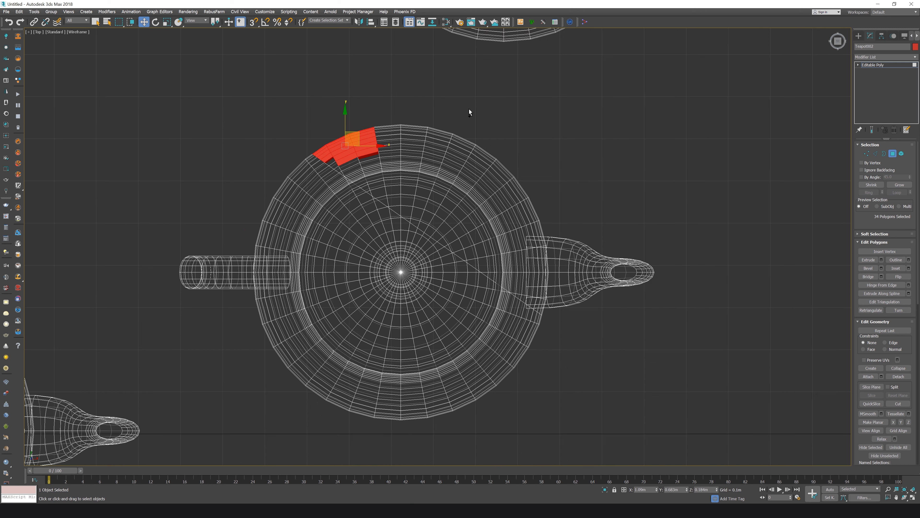
{"action": "left_click_drag", "start_coordinate": [347, 163], "coordinate": [351, 160], "text": "ctrl"}
{"action": "scroll", "coordinate": [335, 153], "scroll_direction": "up", "scroll_amount": 2}
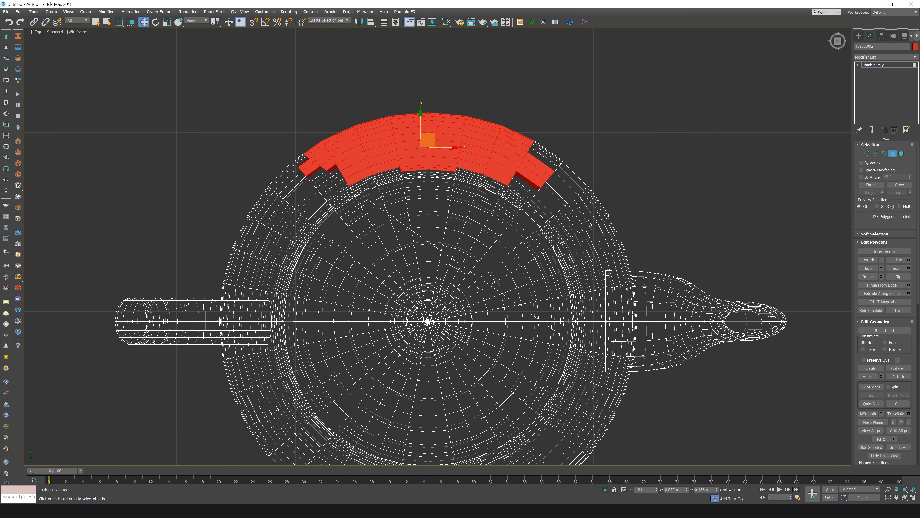
{"action": "scroll", "coordinate": [294, 164], "scroll_direction": "up", "scroll_amount": 2}
{"action": "left_click_drag", "start_coordinate": [269, 158], "coordinate": [300, 178], "text": "ctrl"}
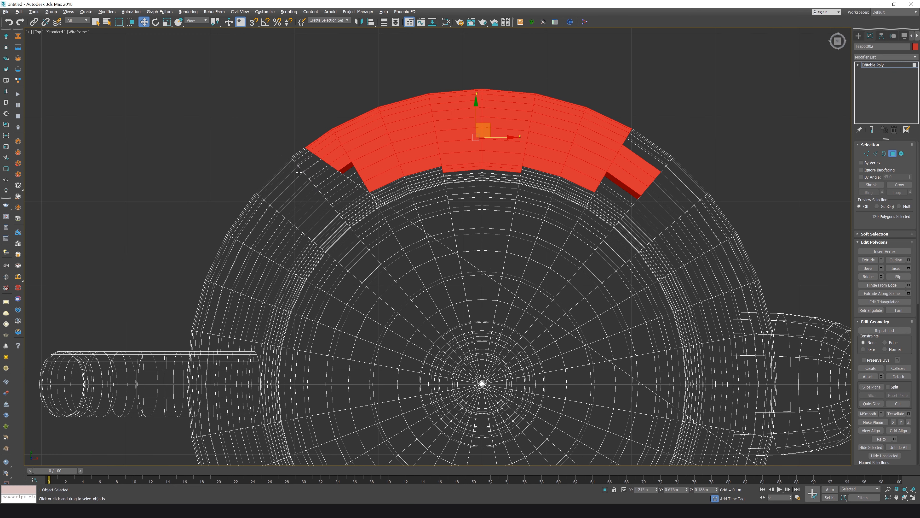
{"action": "key", "text": "Delete"}
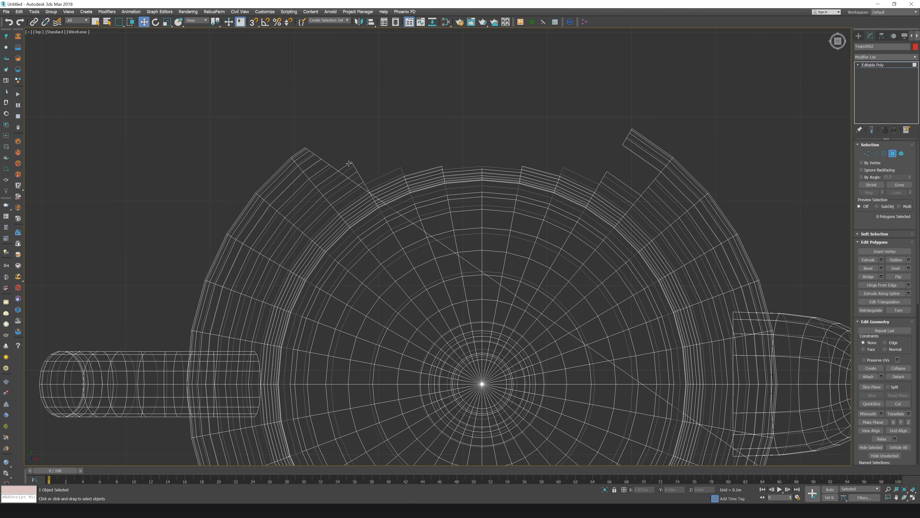
- Display the model shaded with edged faces in the Top view, framed on the teapot with the deleted polygons
{"action": "key", "text": "F3"}
{"action": "scroll", "coordinate": [349, 158], "scroll_direction": "down", "scroll_amount": 5}
{"action": "mouse_move", "coordinate": [416, 218]}
{"action": "middle_mouse_down", "text": "alt"}
{"action": "mouse_move", "coordinate": [448, 275]}
{"action": "mouse_move", "coordinate": [446, 253]}
{"action": "middle_mouse_up", "text": "alt"}
{"action": "key", "text": "t"}
{"action": "middle_click_drag", "start_coordinate": [713, 112], "coordinate": [406, 205]}
{"action": "scroll", "coordinate": [392, 199], "scroll_direction": "up", "scroll_amount": 3}
{"action": "key", "text": "F4"}
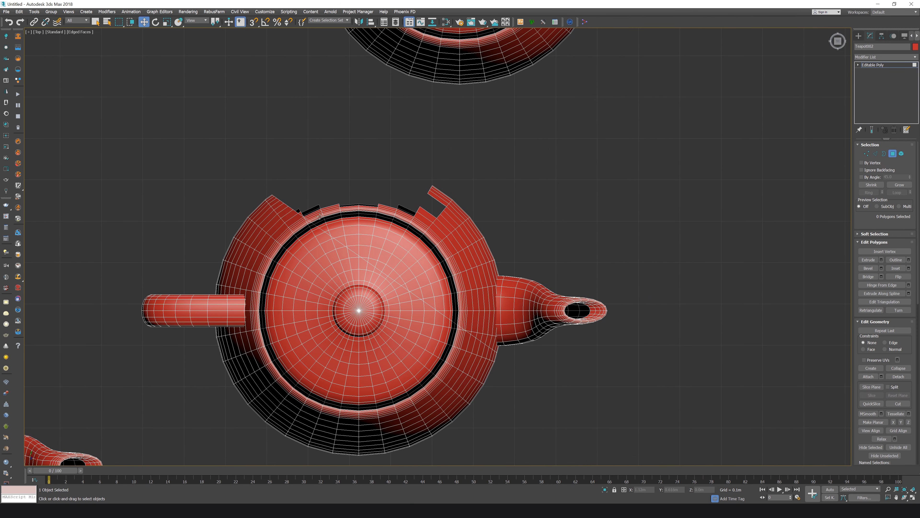
{"action": "middle_click_drag", "start_coordinate": [393, 253], "coordinate": [533, 210]}
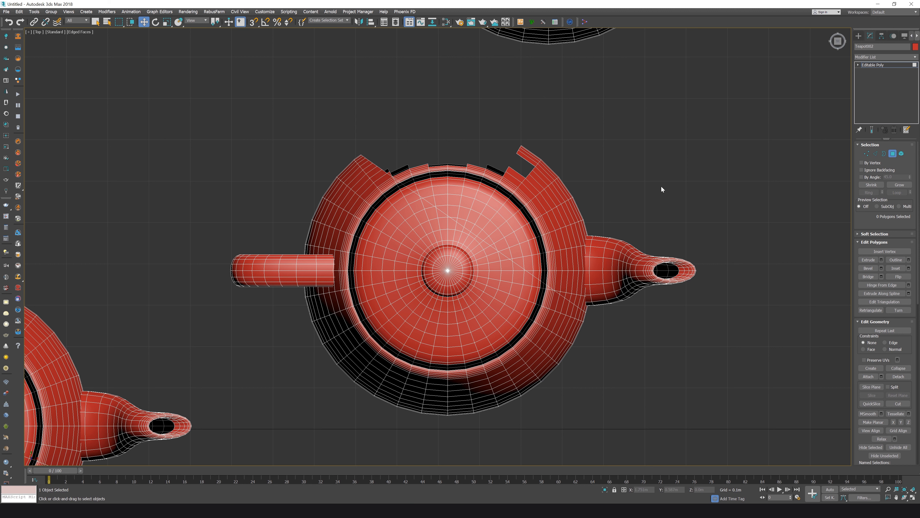
- Region-select the body polygons beside the gap on the spout side, move them outward, then undo the move and selection
{"action": "left_click_drag", "start_coordinate": [572, 150], "coordinate": [470, 174]}
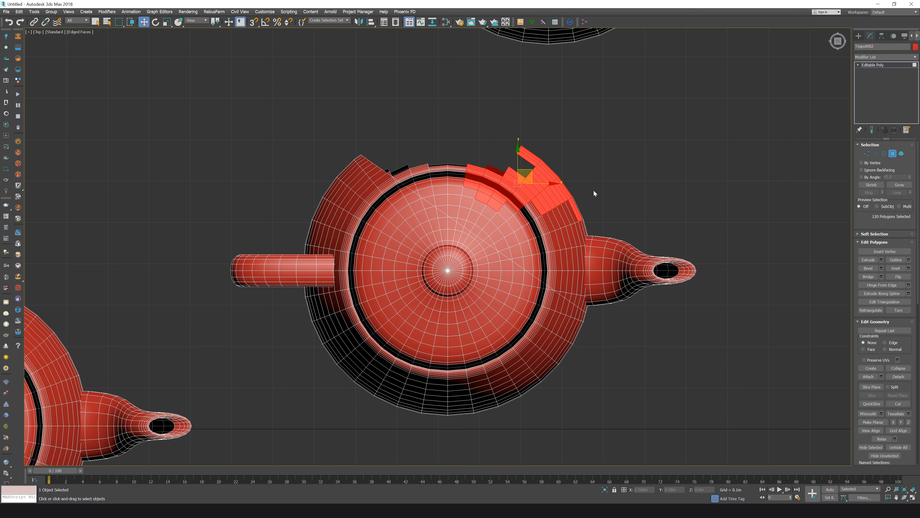
{"action": "key", "text": "ctrl+z"}
{"action": "scroll", "coordinate": [578, 191], "scroll_direction": "up", "scroll_amount": 2}
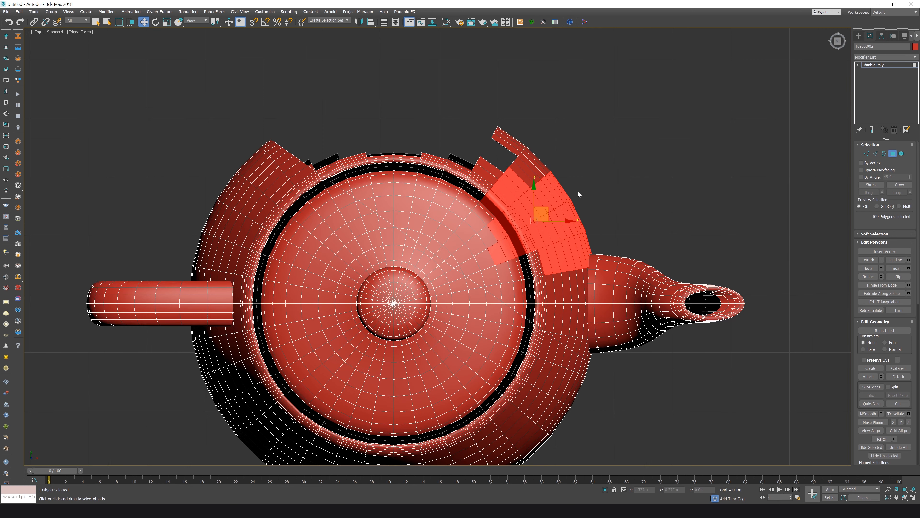
{"action": "left_click_drag", "start_coordinate": [550, 181], "coordinate": [578, 220]}
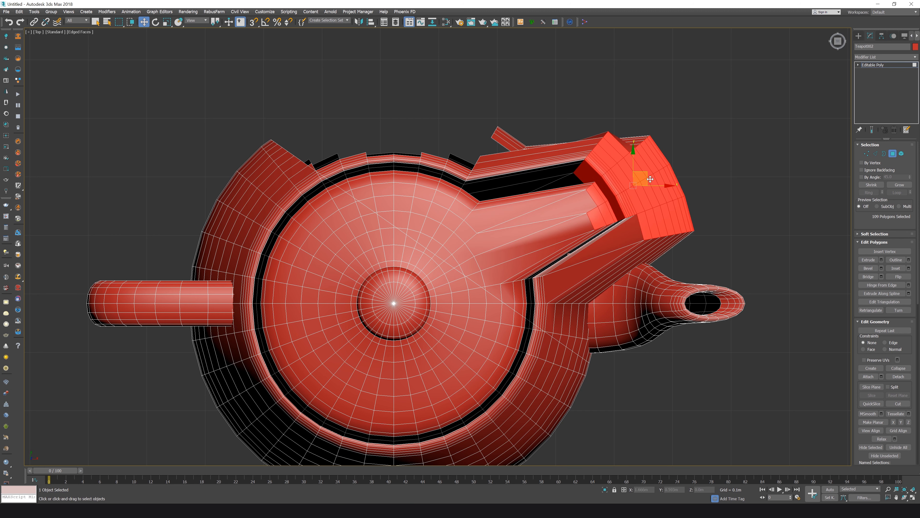
{"action": "key", "text": "ctrl+z"}
{"action": "key", "text": "ctrl+z"}
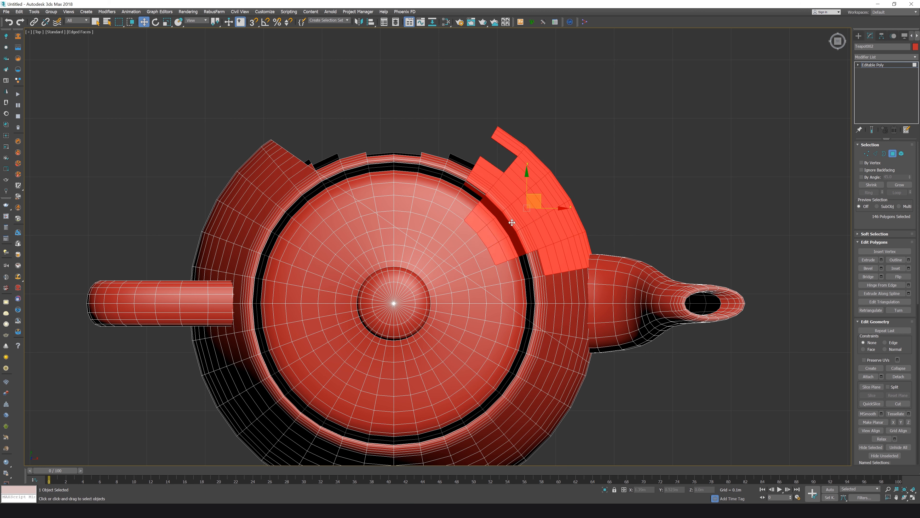
- Extend the polygon selection toward the spout, move it inward over the lid, then undo the move and the last selection change
{"action": "key", "text": "ctrl+Page_Up"}
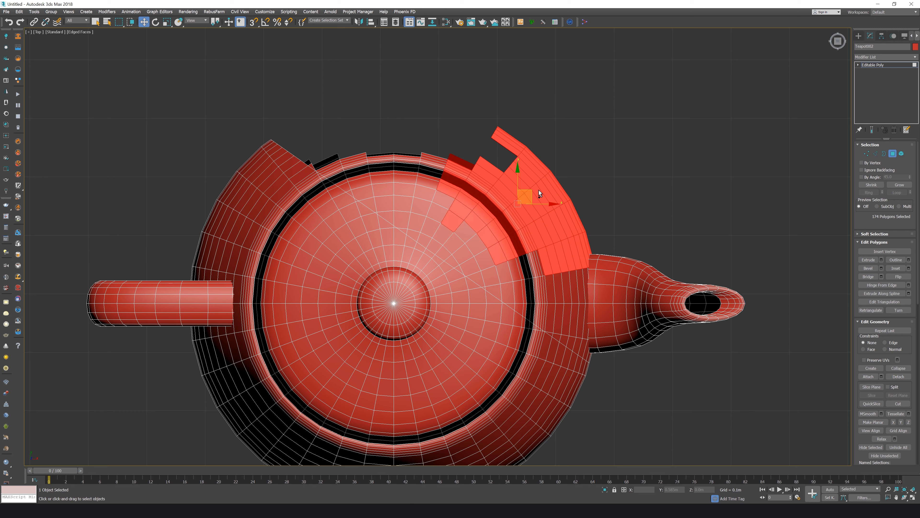
{"action": "left_click_drag", "start_coordinate": [510, 246], "coordinate": [509, 266]}
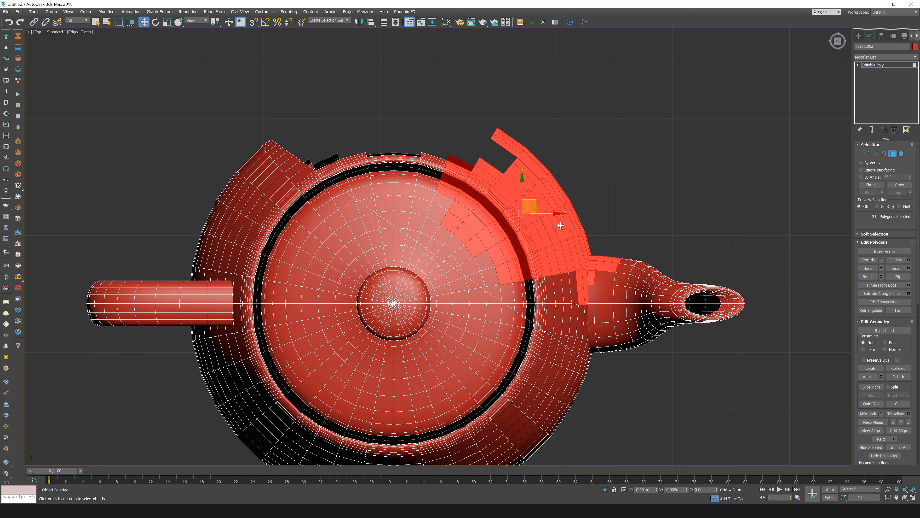
{"action": "left_click_drag", "start_coordinate": [561, 225], "coordinate": [523, 269]}
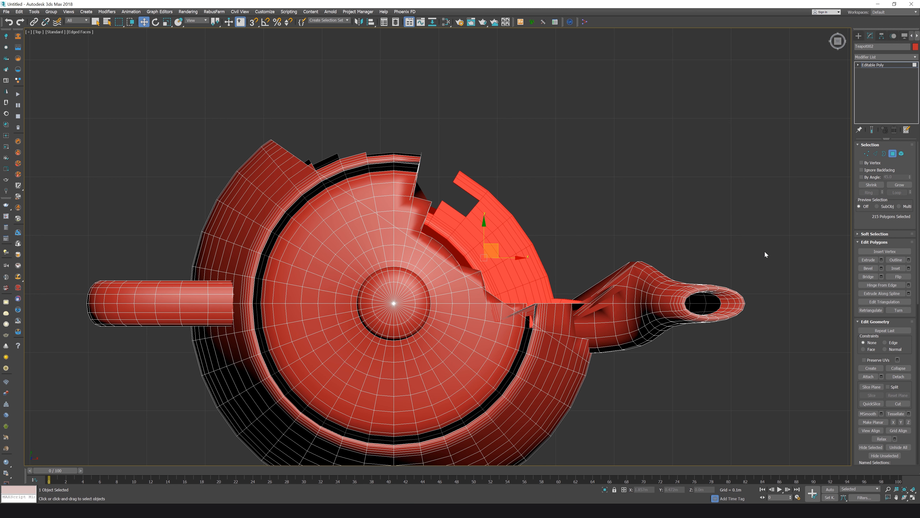
{"action": "key", "text": "ctrl+z"}
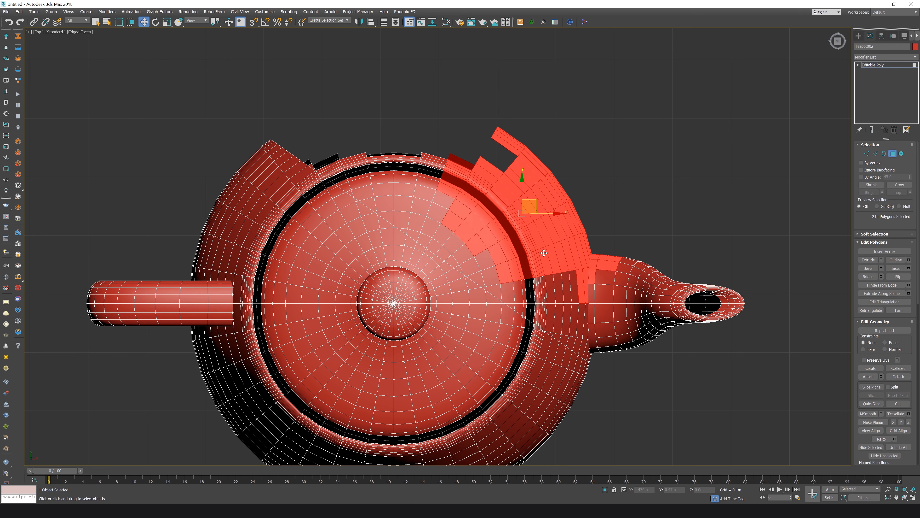
{"action": "scroll", "coordinate": [543, 250], "scroll_direction": "up", "scroll_amount": 4}
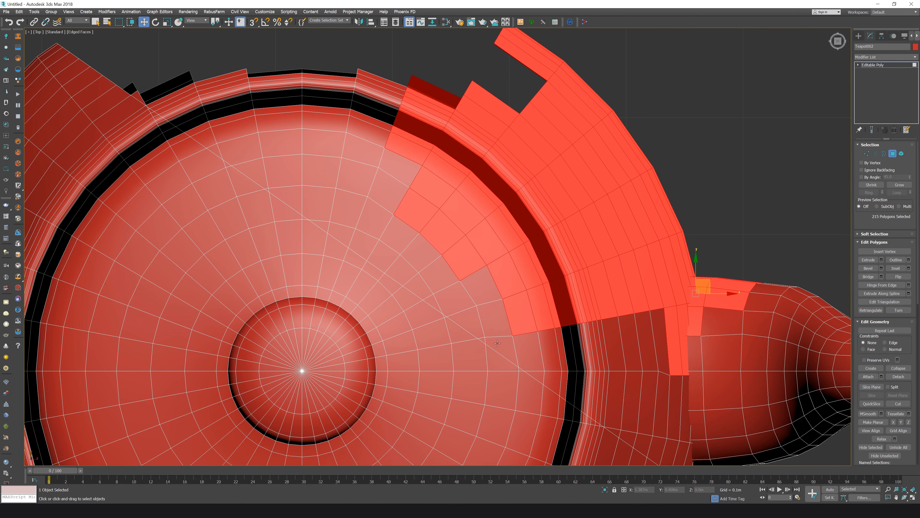
{"action": "scroll", "coordinate": [688, 304], "scroll_direction": "up", "scroll_amount": 4}
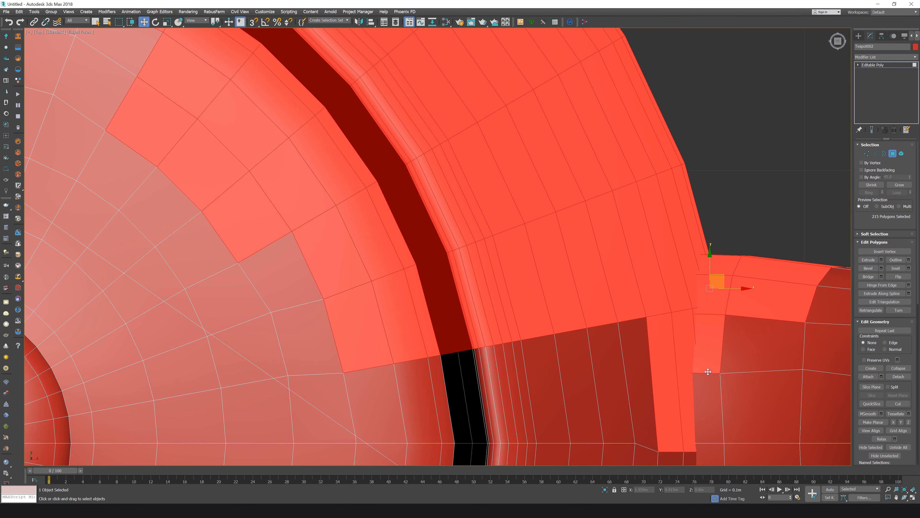
{"action": "middle_click_drag", "start_coordinate": [704, 345], "coordinate": [636, 254]}
{"action": "scroll", "coordinate": [576, 251], "scroll_direction": "down", "scroll_amount": 3}
{"action": "scroll", "coordinate": [562, 227], "scroll_direction": "down", "scroll_amount": 2}
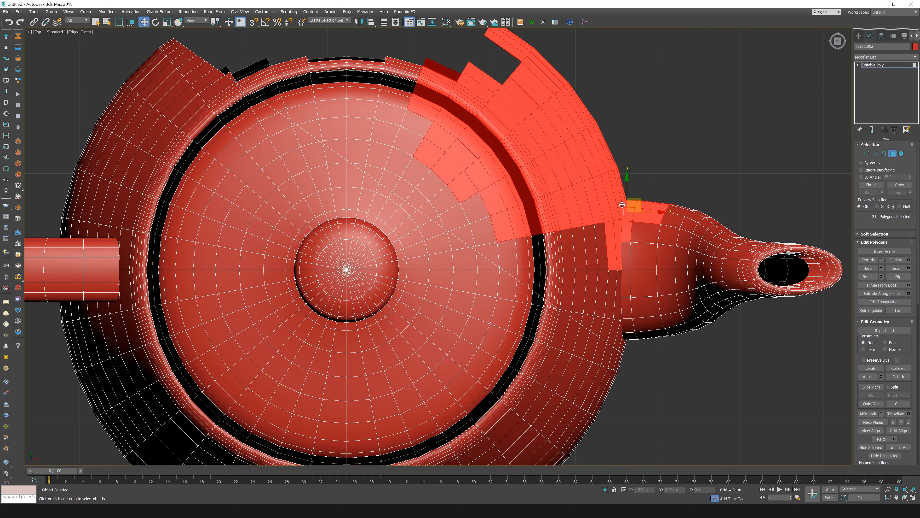
{"action": "key", "text": "ctrl+z"}
- Region-select the polygons on the spout side of the teapot, including most of the spout
{"action": "middle_click_drag", "start_coordinate": [655, 196], "coordinate": [655, 250]}
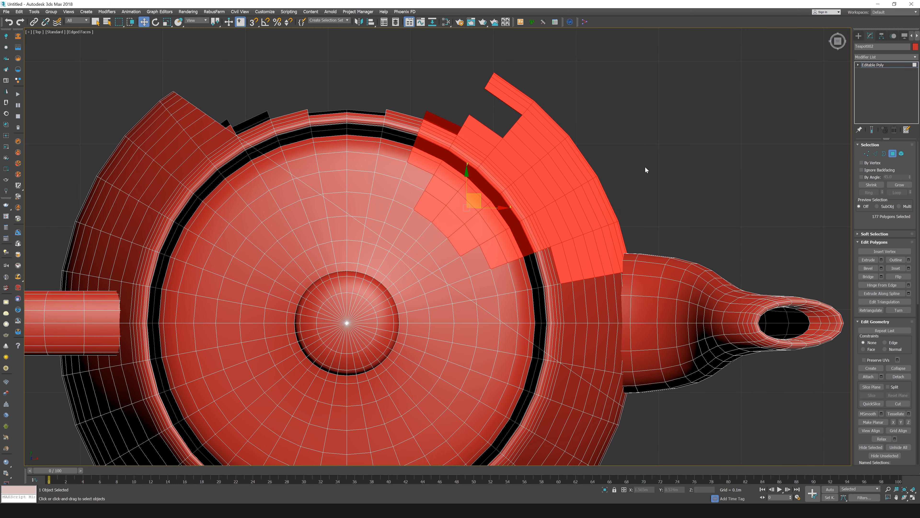
{"action": "middle_click_drag", "start_coordinate": [477, 163], "coordinate": [421, 123]}
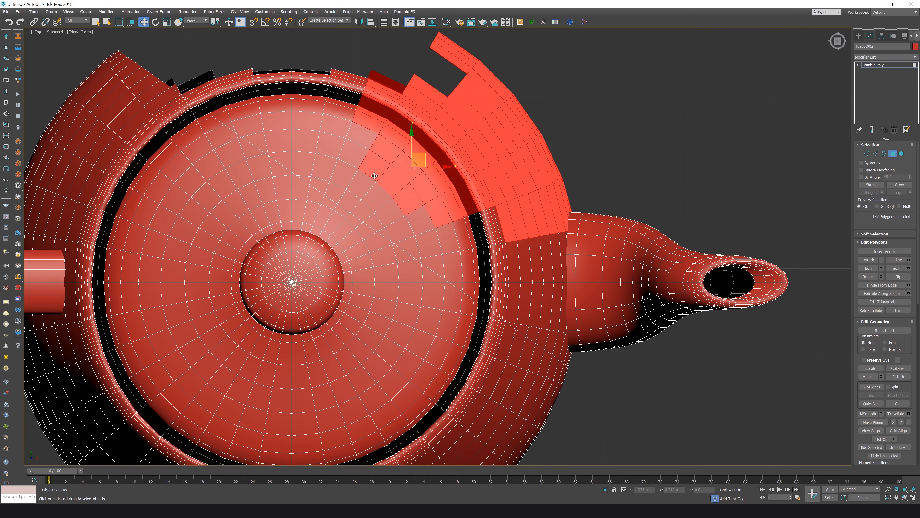
{"action": "middle_click_drag", "start_coordinate": [374, 176], "coordinate": [380, 176]}
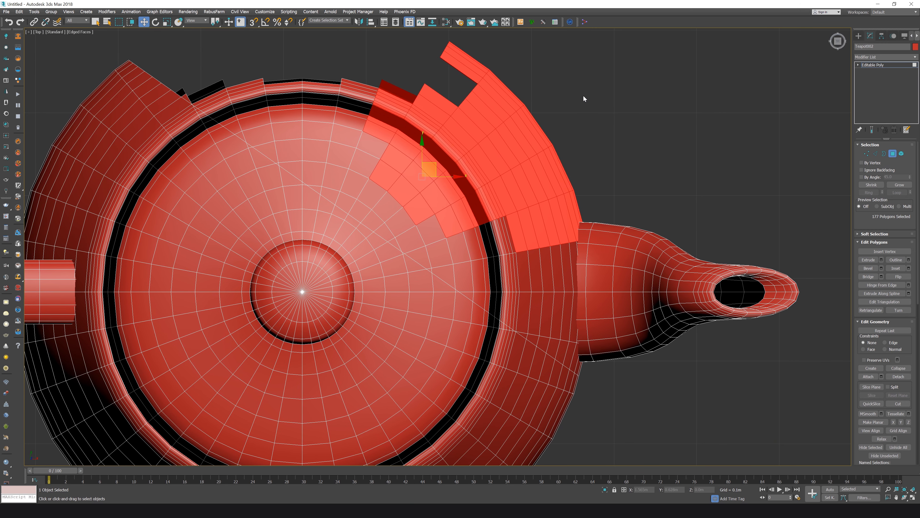
{"action": "scroll", "coordinate": [583, 95], "scroll_direction": "down", "scroll_amount": 4}
{"action": "left_click_drag", "start_coordinate": [397, 267], "coordinate": [397, 267]}
{"action": "left_click_drag", "start_coordinate": [661, 81], "coordinate": [499, 284]}
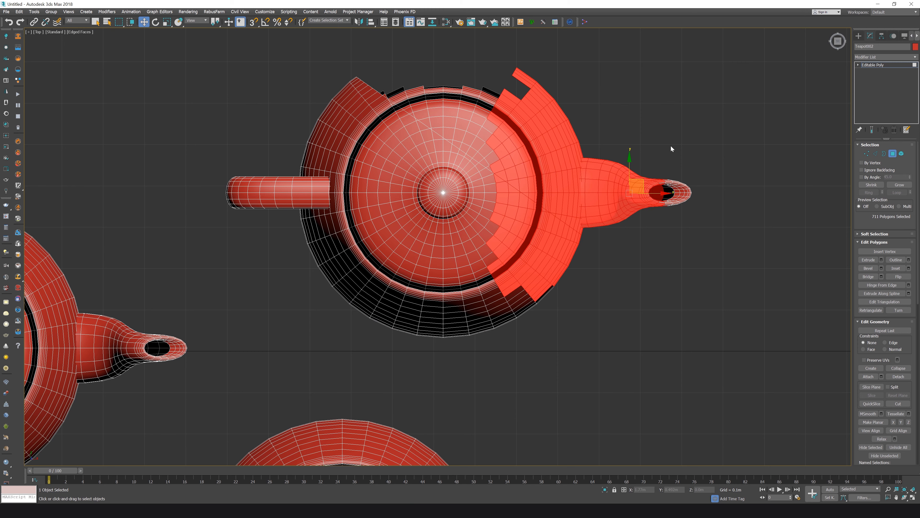
- Select a block of six adjacent polygons on the lid, picking them one by one
{"action": "middle_click_drag", "start_coordinate": [520, 127], "coordinate": [470, 162]}
{"action": "scroll", "coordinate": [436, 144], "scroll_direction": "up", "scroll_amount": 2}
{"action": "left_click", "coordinate": [420, 171]}
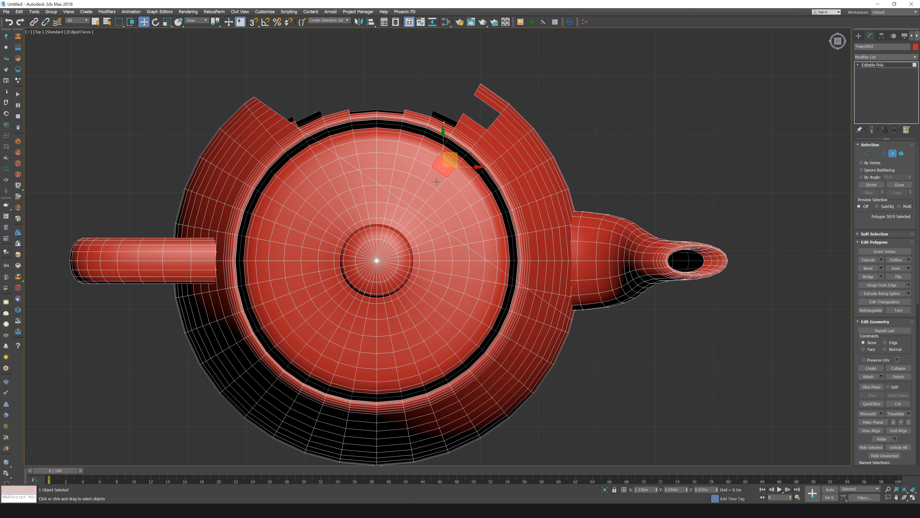
{"action": "scroll", "coordinate": [442, 170], "scroll_direction": "up", "scroll_amount": 2}
{"action": "left_click", "coordinate": [417, 194], "text": "ctrl"}
{"action": "left_click", "coordinate": [440, 161], "text": "ctrl"}
{"action": "left_click", "coordinate": [404, 145], "text": "ctrl"}
{"action": "left_click", "coordinate": [453, 211], "text": "ctrl"}
{"action": "left_click", "coordinate": [467, 192], "text": "ctrl"}
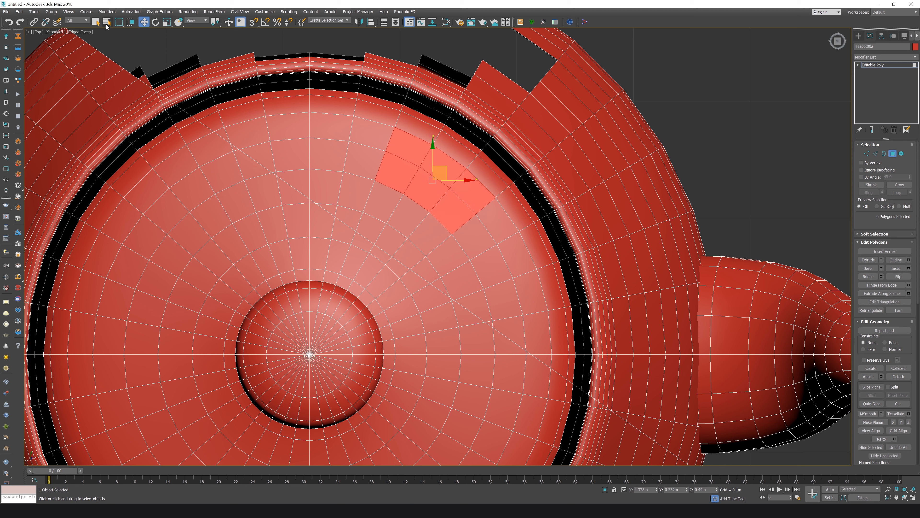
- Switch to the Select Object tool and repeatedly region-select polygons from outside the spout-side body inward to the lid
{"action": "left_click", "coordinate": [96, 22]}
{"action": "scroll", "coordinate": [523, 182], "scroll_direction": "down", "scroll_amount": 2}
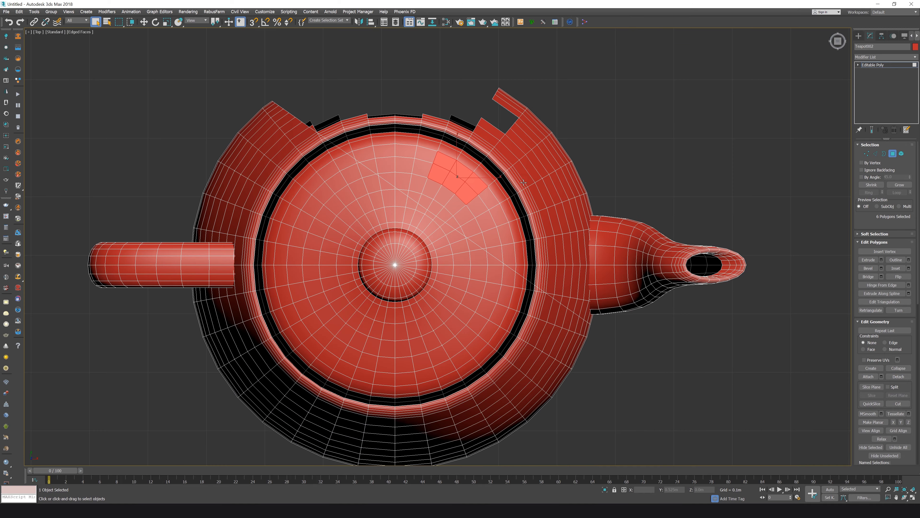
{"action": "left_click_drag", "start_coordinate": [650, 108], "coordinate": [443, 196]}
{"action": "left_click_drag", "start_coordinate": [625, 120], "coordinate": [458, 211]}
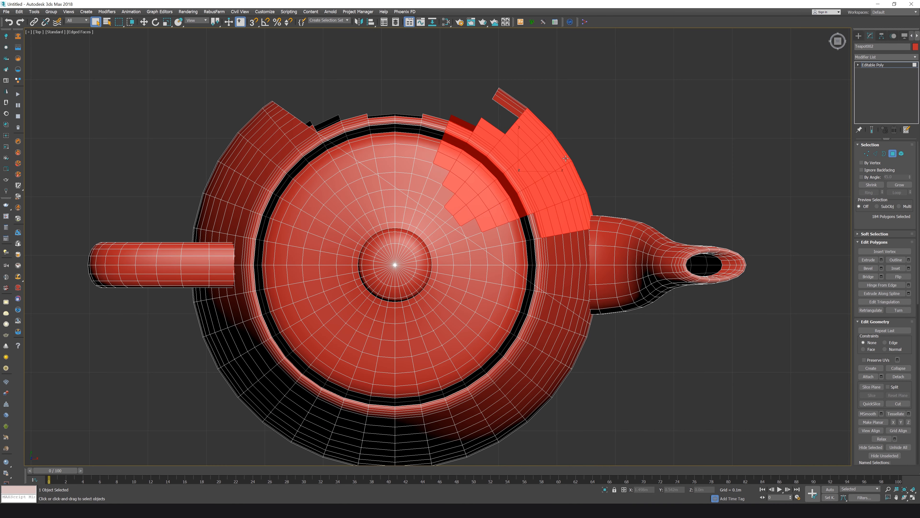
{"action": "scroll", "coordinate": [559, 168], "scroll_direction": "up", "scroll_amount": 2}
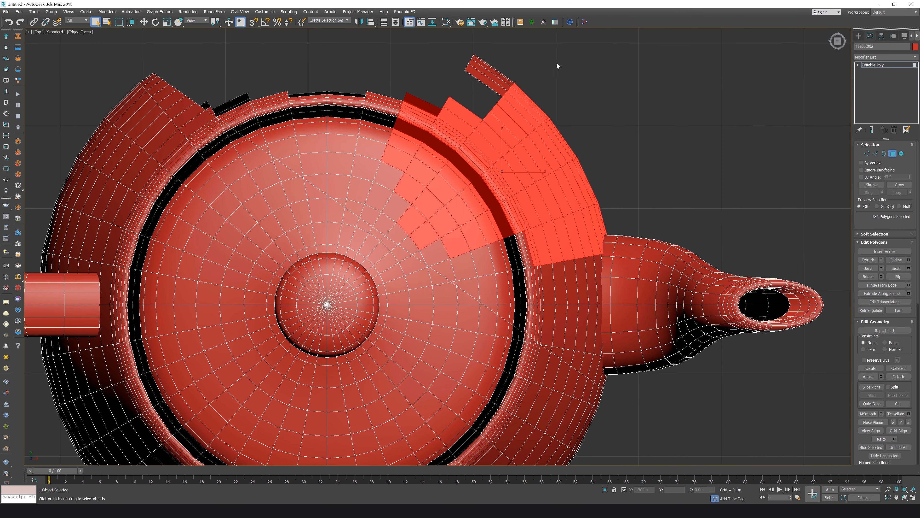
{"action": "left_click_drag", "start_coordinate": [561, 53], "coordinate": [370, 205]}
{"action": "left_click_drag", "start_coordinate": [609, 69], "coordinate": [377, 255]}
{"action": "left_click_drag", "start_coordinate": [692, 84], "coordinate": [364, 311]}
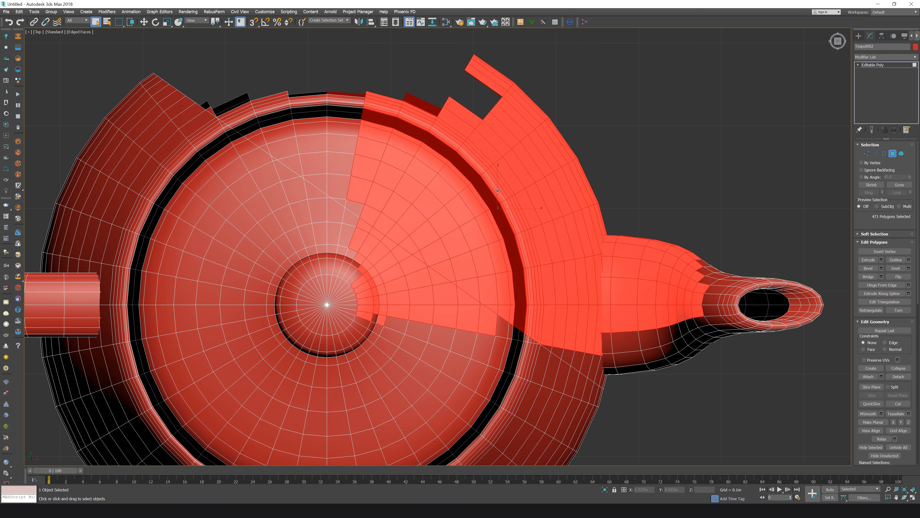
{"action": "left_click_drag", "start_coordinate": [681, 100], "coordinate": [396, 335]}
- Region-select the body and lid polygons above the spout, and add neighbouring lid and spout polygons to the selection
{"action": "scroll", "coordinate": [578, 142], "scroll_direction": "down", "scroll_amount": 2}
{"action": "left_click_drag", "start_coordinate": [610, 142], "coordinate": [472, 203]}
{"action": "scroll", "coordinate": [566, 122], "scroll_direction": "up", "scroll_amount": 2}
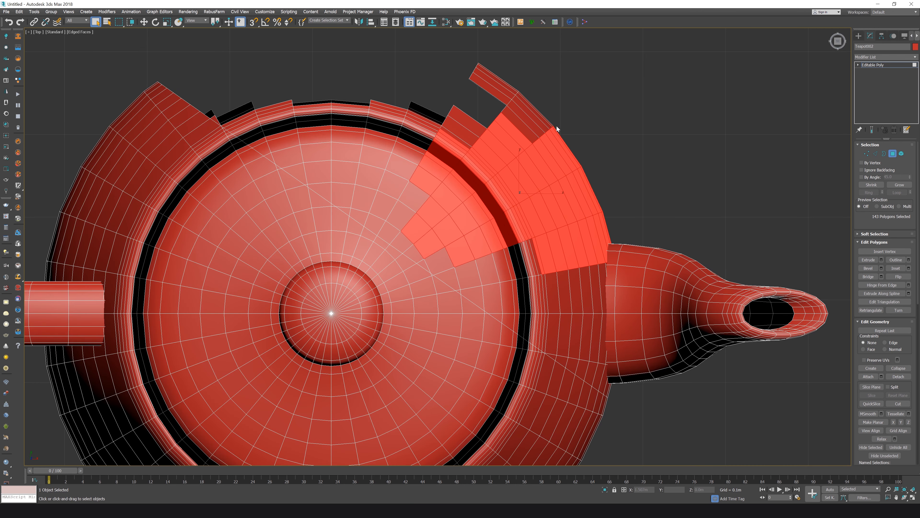
{"action": "left_click_drag", "start_coordinate": [359, 217], "coordinate": [359, 218]}
{"action": "left_click_drag", "start_coordinate": [622, 171], "coordinate": [386, 234], "text": "ctrl"}
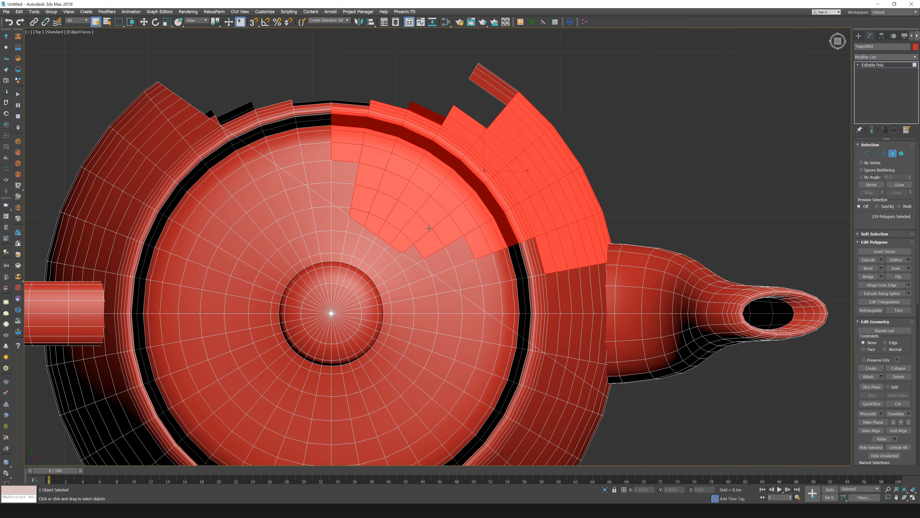
{"action": "left_click_drag", "start_coordinate": [466, 262], "coordinate": [466, 261], "text": "ctrl"}
{"action": "scroll", "coordinate": [482, 242], "scroll_direction": "up", "scroll_amount": 2}
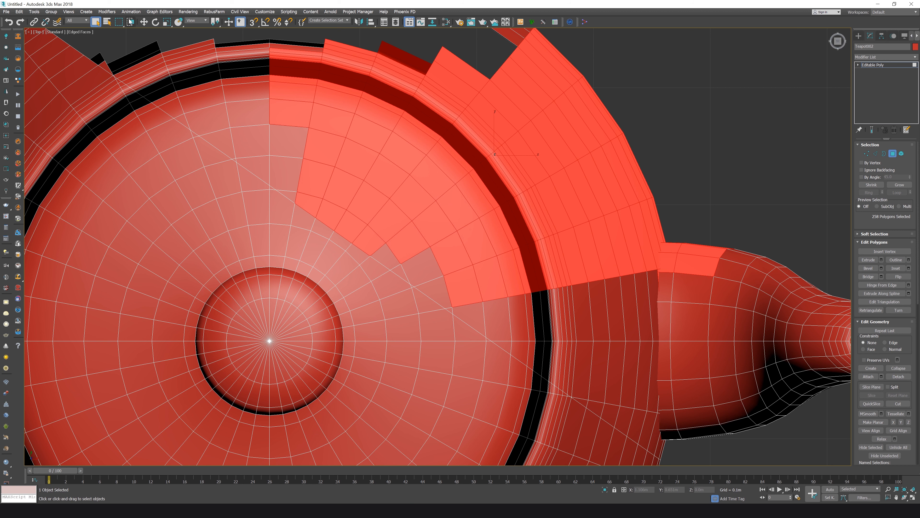
- With the Move tool, region-select the body and lid polygons above the spout, move them toward the lid, then undo the move
{"action": "key", "text": "w"}
{"action": "left_click", "coordinate": [462, 166]}
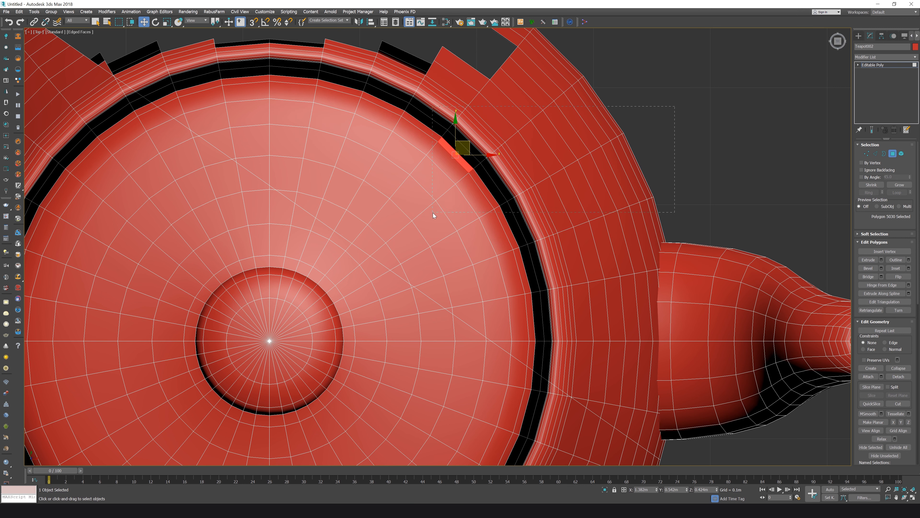
{"action": "left_click_drag", "start_coordinate": [434, 215], "coordinate": [433, 214]}
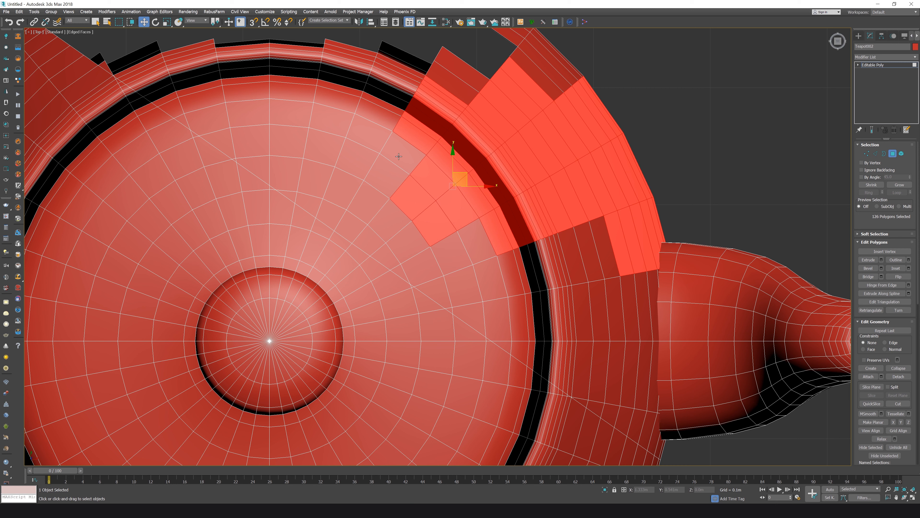
{"action": "left_click_drag", "start_coordinate": [398, 157], "coordinate": [352, 153], "text": "ctrl"}
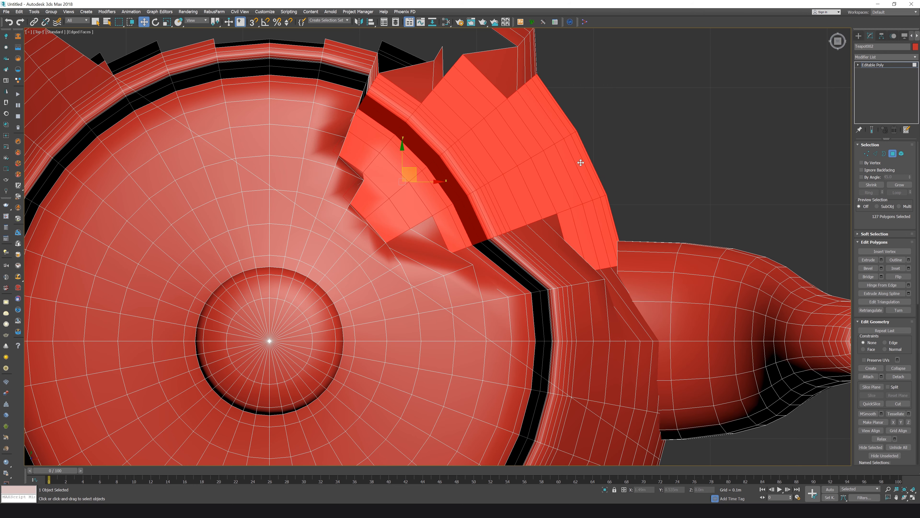
{"action": "key", "text": "ctrl+z"}
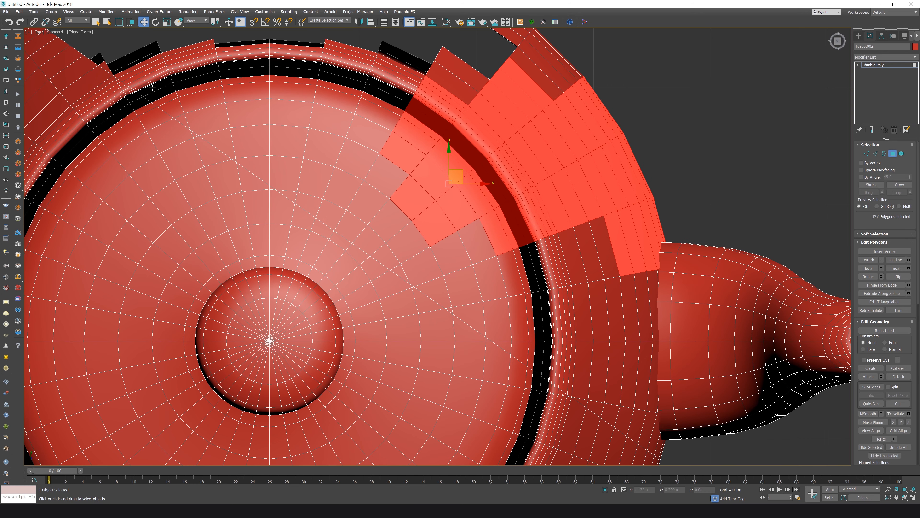
- Switch to the Select Object tool and region-select additional inner lid polygons to extend the current selection toward the knob
{"action": "left_click", "coordinate": [96, 22]}
{"action": "left_click_drag", "start_coordinate": [386, 183], "coordinate": [437, 260], "text": "ctrl"}
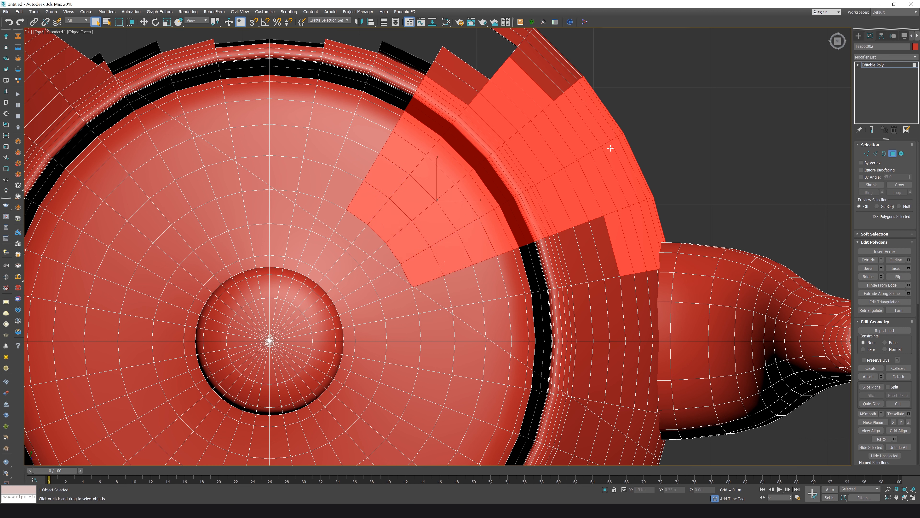
{"action": "scroll", "coordinate": [336, 121], "scroll_direction": "down", "scroll_amount": 2}
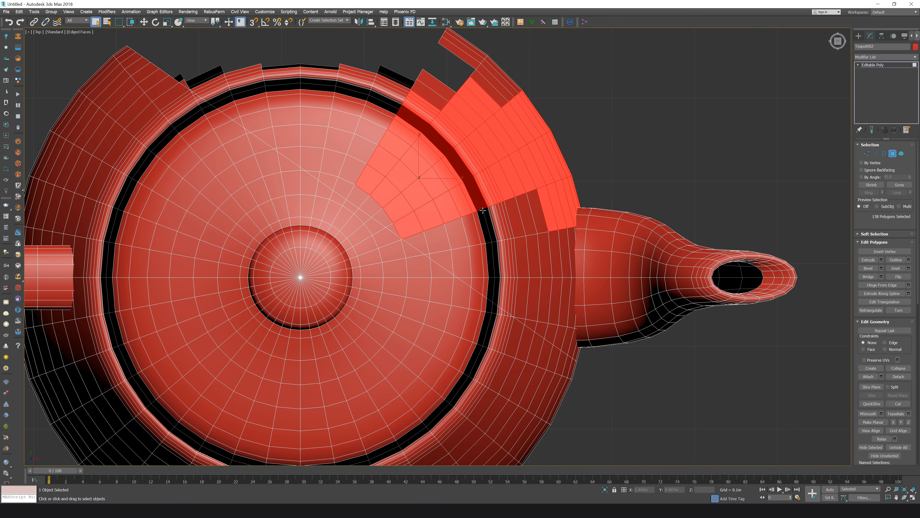
{"action": "middle_click_drag", "start_coordinate": [712, 258], "coordinate": [594, 207]}
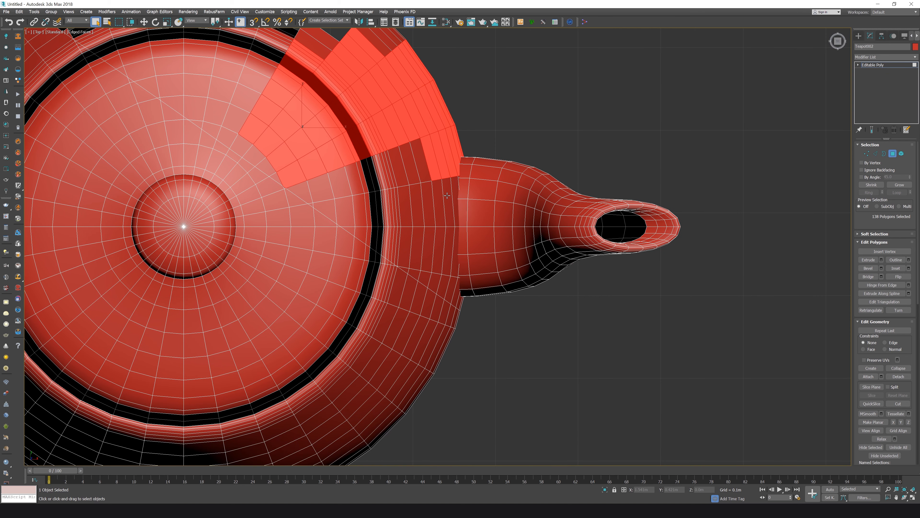
- Leave the Polygon sub-object level to return to the whole Editable Poly object
{"action": "left_click_drag", "start_coordinate": [905, 342], "coordinate": [885, 317]}
{"action": "right_click", "coordinate": [746, 187]}
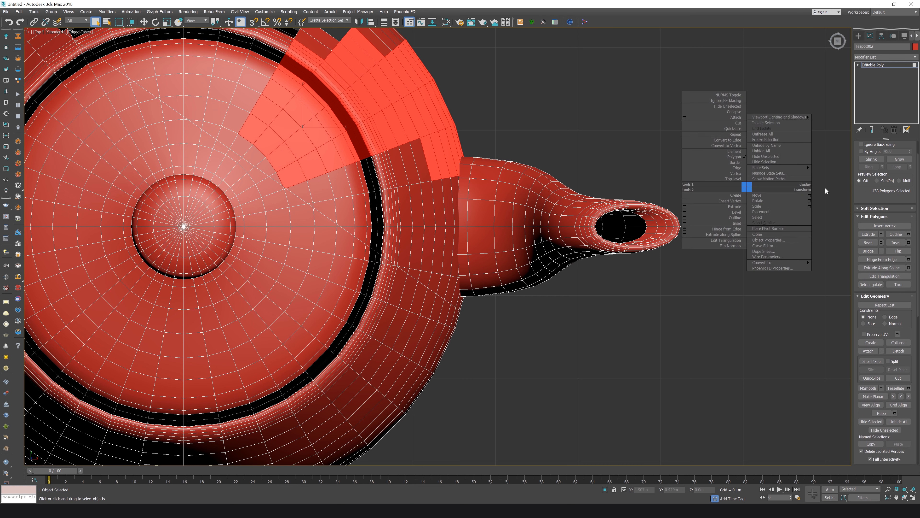
{"action": "left_click_drag", "start_coordinate": [856, 190], "coordinate": [857, 215]}
{"action": "left_click", "coordinate": [892, 152]}
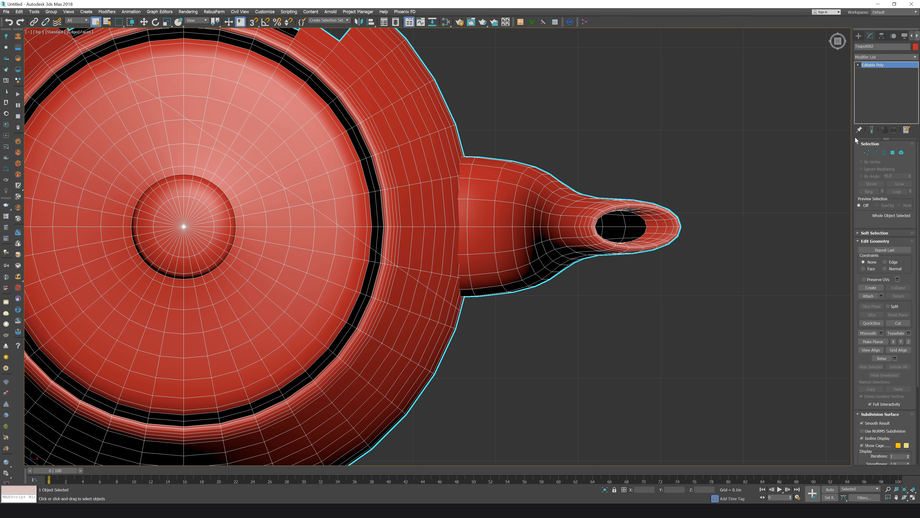
- Activate the Cut tool, turn on snapping, and start a cut on the spout side of the lid
{"action": "left_click_drag", "start_coordinate": [904, 277], "coordinate": [914, 164]}
{"action": "left_click_drag", "start_coordinate": [884, 229], "coordinate": [887, 279]}
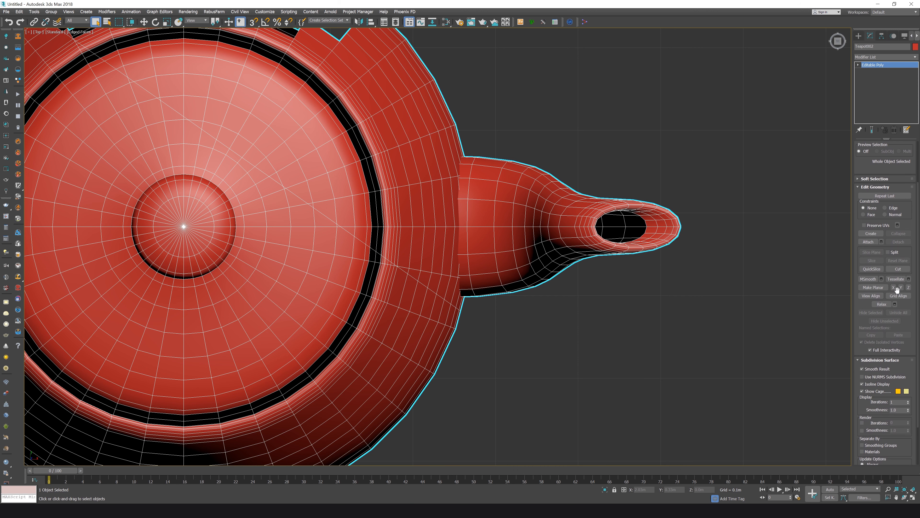
{"action": "left_click", "coordinate": [899, 268]}
{"action": "scroll", "coordinate": [877, 170], "scroll_direction": "up", "scroll_amount": 3}
{"action": "middle_click_drag", "start_coordinate": [504, 218], "coordinate": [566, 194]}
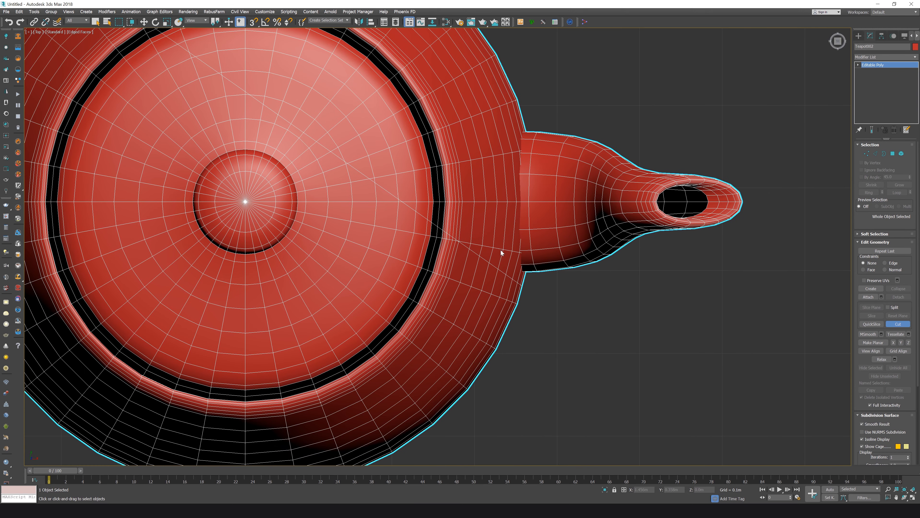
{"action": "middle_click_drag", "start_coordinate": [297, 102], "coordinate": [316, 111]}
{"action": "middle_click_drag", "start_coordinate": [435, 248], "coordinate": [507, 261]}
{"action": "scroll", "coordinate": [450, 212], "scroll_direction": "up", "scroll_amount": 2}
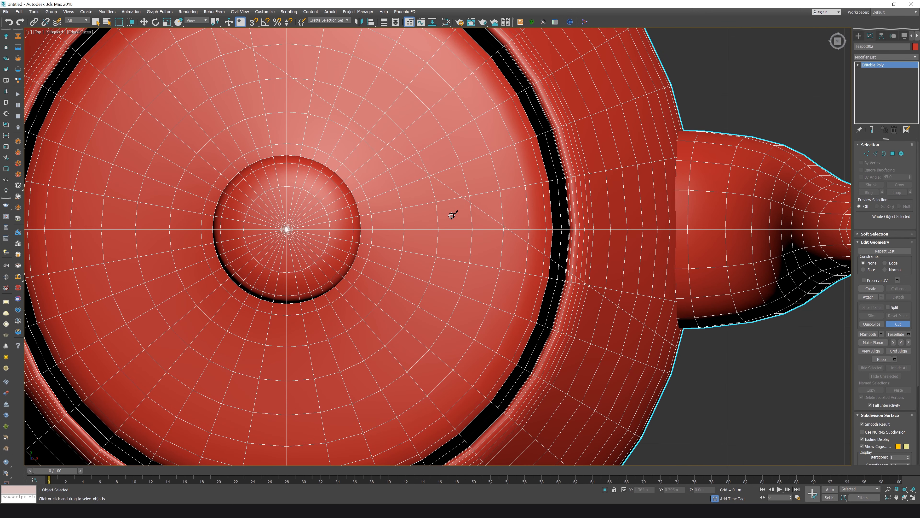
{"action": "middle_click_drag", "start_coordinate": [463, 221], "coordinate": [487, 203]}
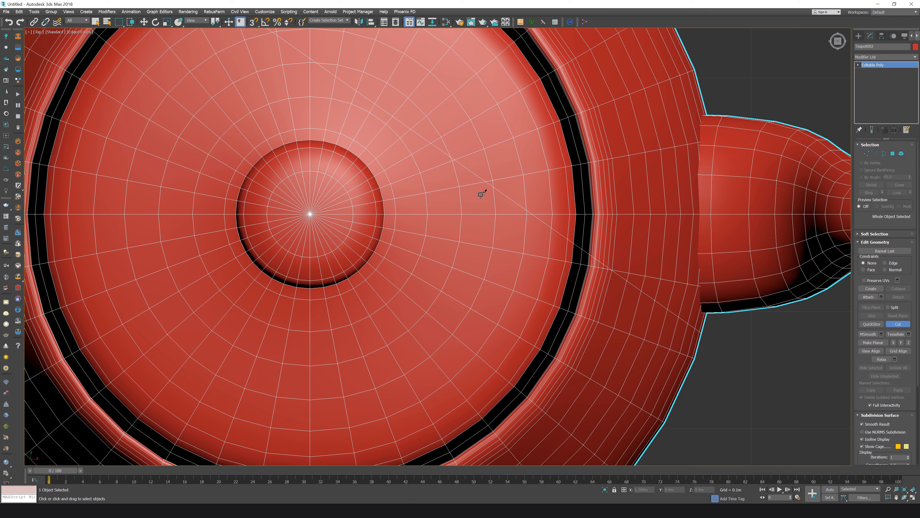
{"action": "key", "text": "s"}
{"action": "left_click", "coordinate": [493, 247]}
- Cut a chain of connected new edges across the spout-side lid polygons by snapping to their points, and end the Cut tool
{"action": "scroll", "coordinate": [543, 260], "scroll_direction": "down", "scroll_amount": 5}
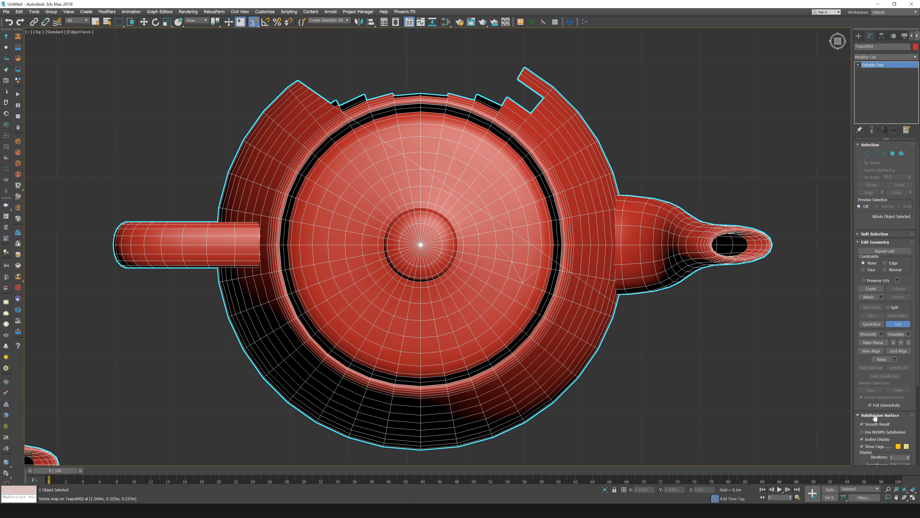
{"action": "scroll", "coordinate": [526, 315], "scroll_direction": "down", "scroll_amount": 2}
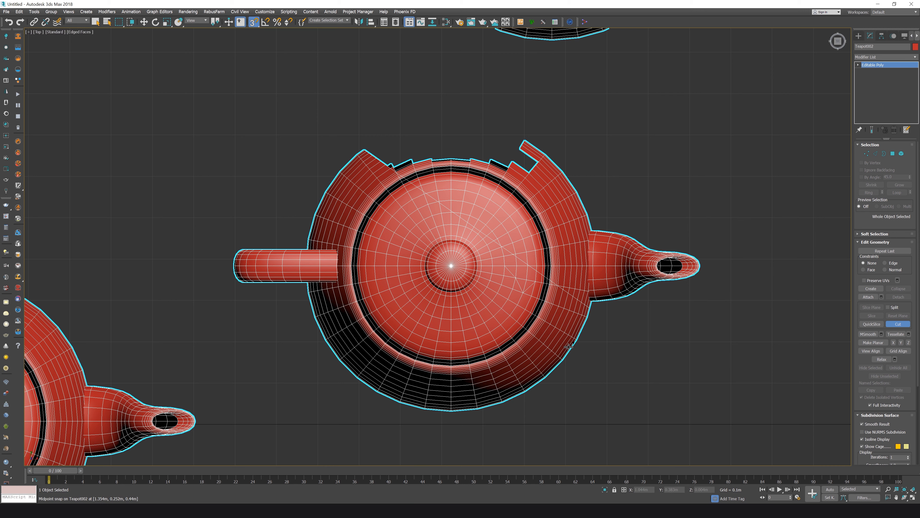
{"action": "scroll", "coordinate": [522, 292], "scroll_direction": "up", "scroll_amount": 6}
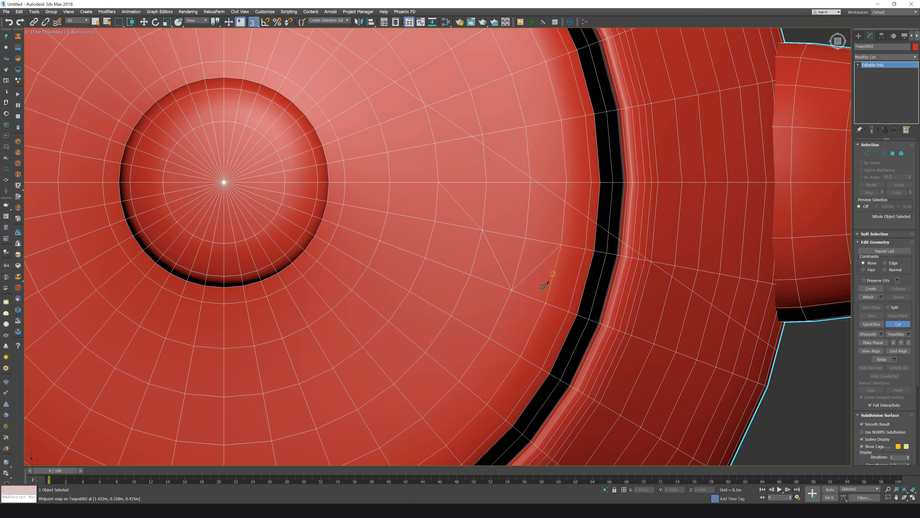
{"action": "left_click", "coordinate": [512, 290]}
{"action": "left_click", "coordinate": [521, 357]}
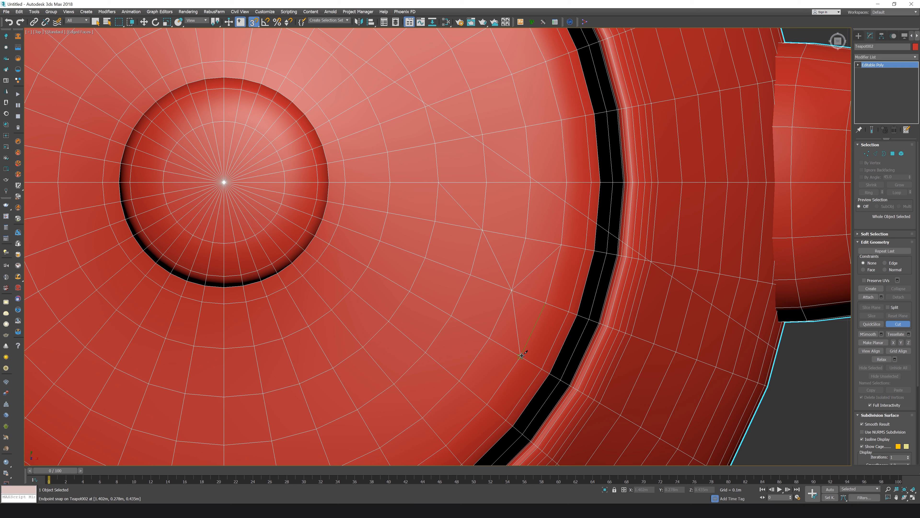
{"action": "left_click", "coordinate": [460, 380]}
{"action": "left_click", "coordinate": [451, 315]}
{"action": "right_click", "coordinate": [429, 277]}
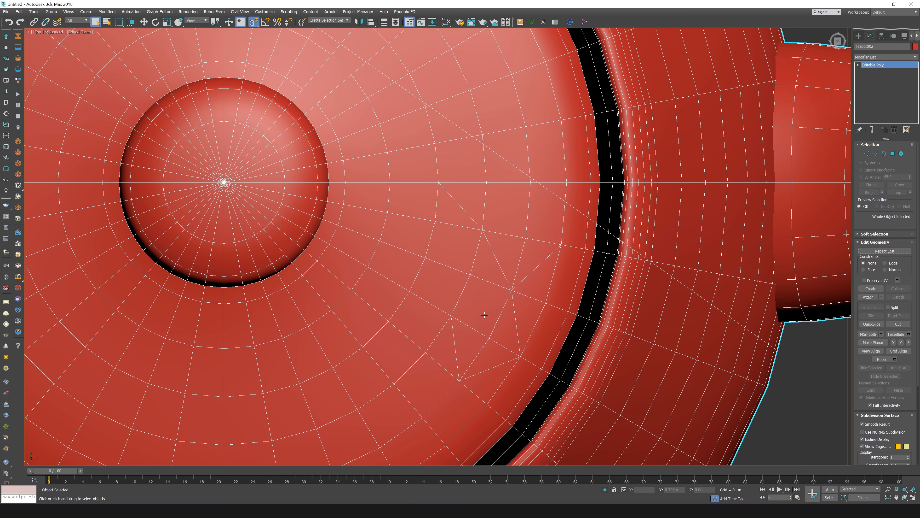
{"action": "scroll", "coordinate": [502, 306], "scroll_direction": "down", "scroll_amount": 7}
{"action": "right_click", "coordinate": [696, 325]}
- Open the Attach List for the teapot object and cancel it without attaching anything
{"action": "scroll", "coordinate": [903, 354], "scroll_direction": "down", "scroll_amount": 6}
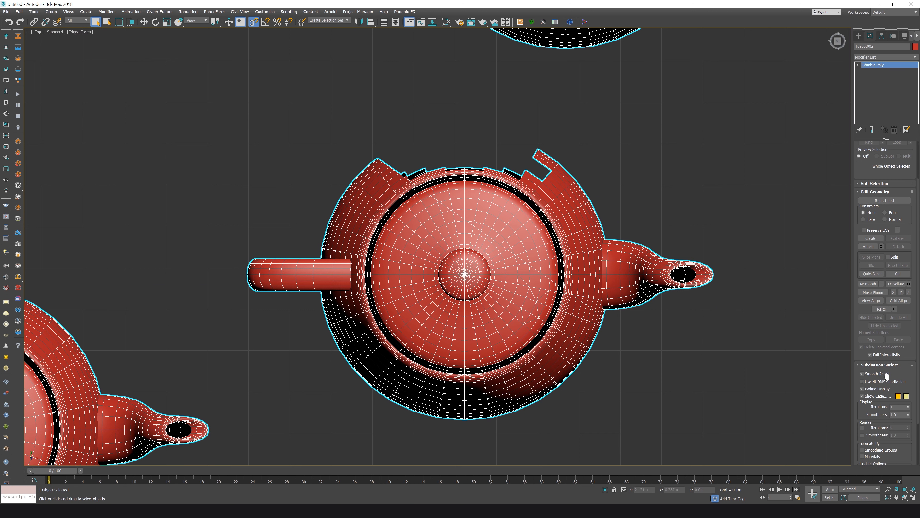
{"action": "scroll", "coordinate": [886, 287], "scroll_direction": "up", "scroll_amount": 2}
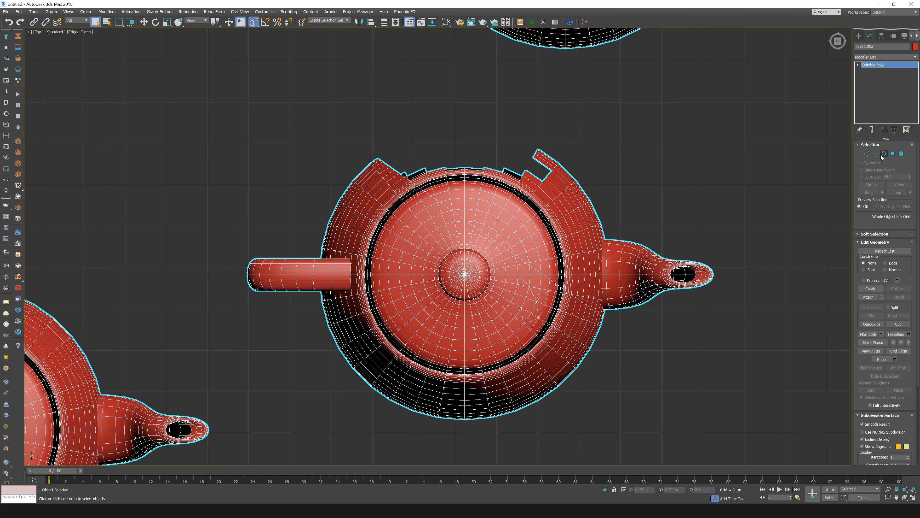
{"action": "middle_click_drag", "start_coordinate": [716, 246], "coordinate": [676, 235]}
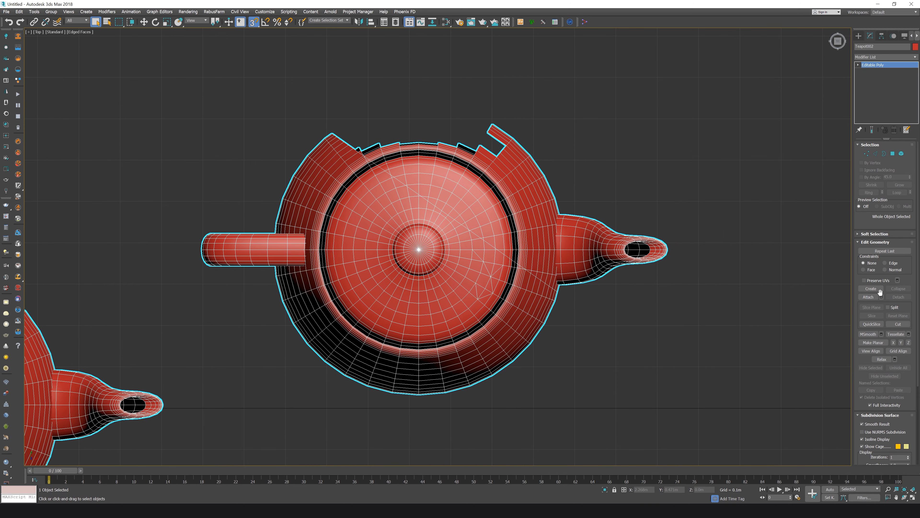
{"action": "scroll", "coordinate": [534, 230], "scroll_direction": "down", "scroll_amount": 3}
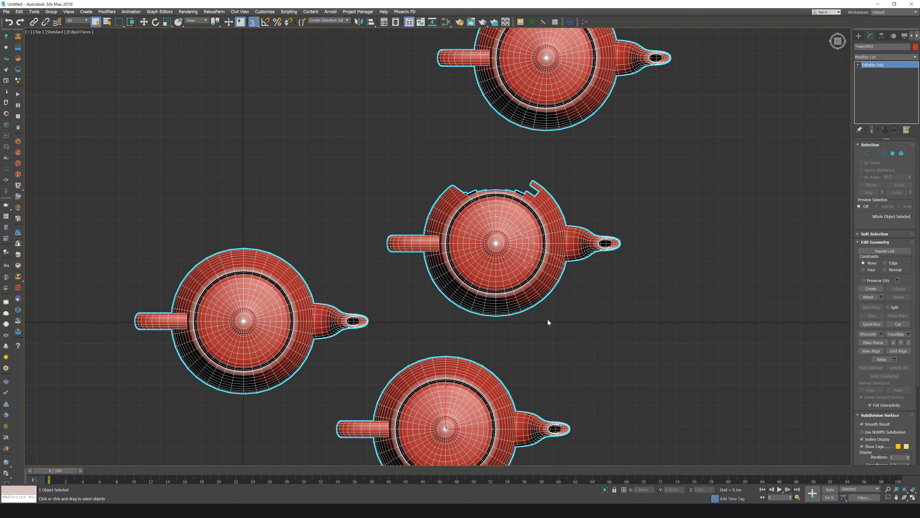
{"action": "left_click", "coordinate": [881, 297]}
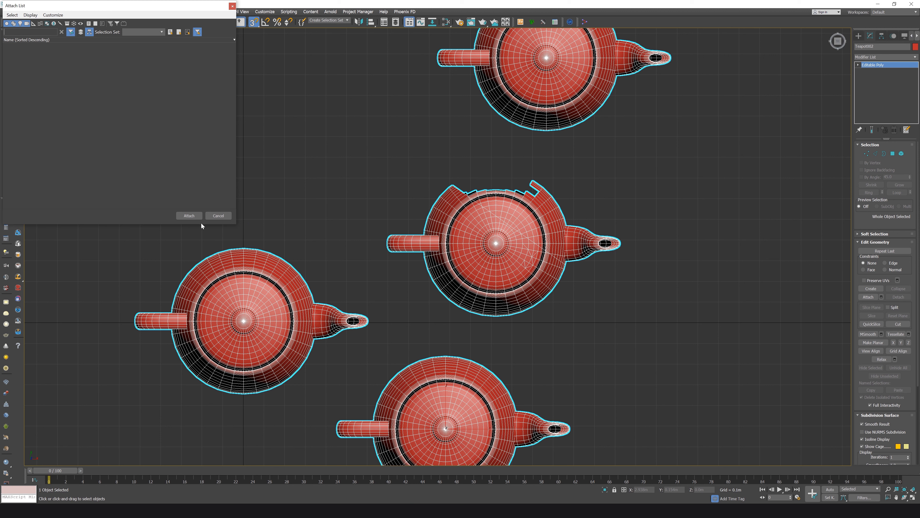
{"action": "left_click", "coordinate": [224, 216]}
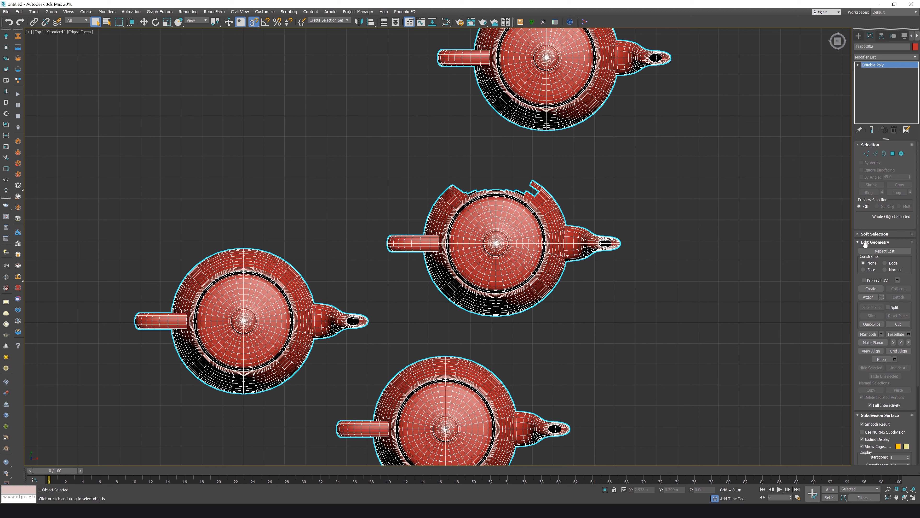
{"action": "scroll", "coordinate": [527, 252], "scroll_direction": "up", "scroll_amount": 2}
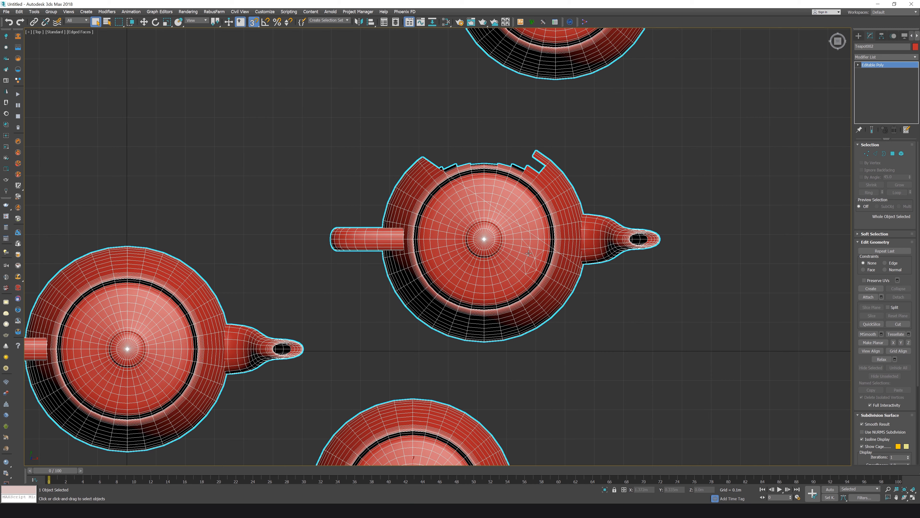
{"action": "scroll", "coordinate": [899, 410], "scroll_direction": "down", "scroll_amount": 4}
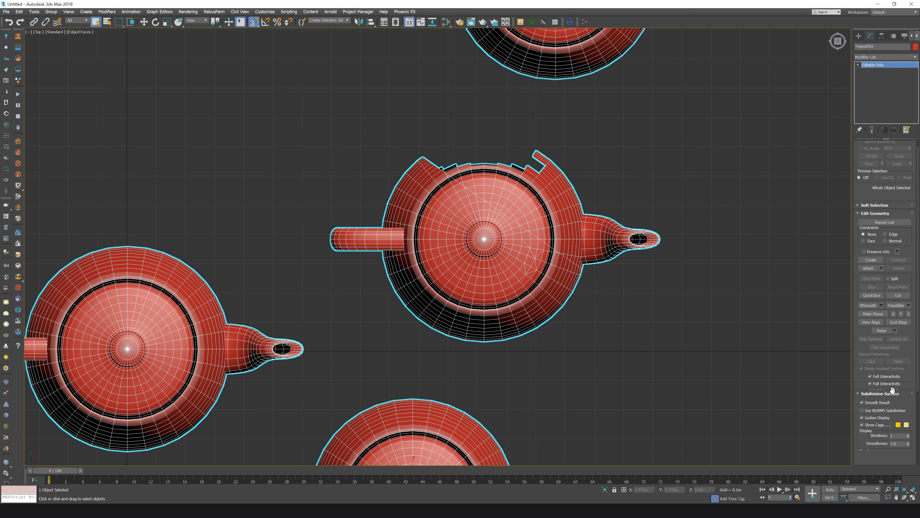
{"action": "scroll", "coordinate": [899, 411], "scroll_direction": "up", "scroll_amount": 4}
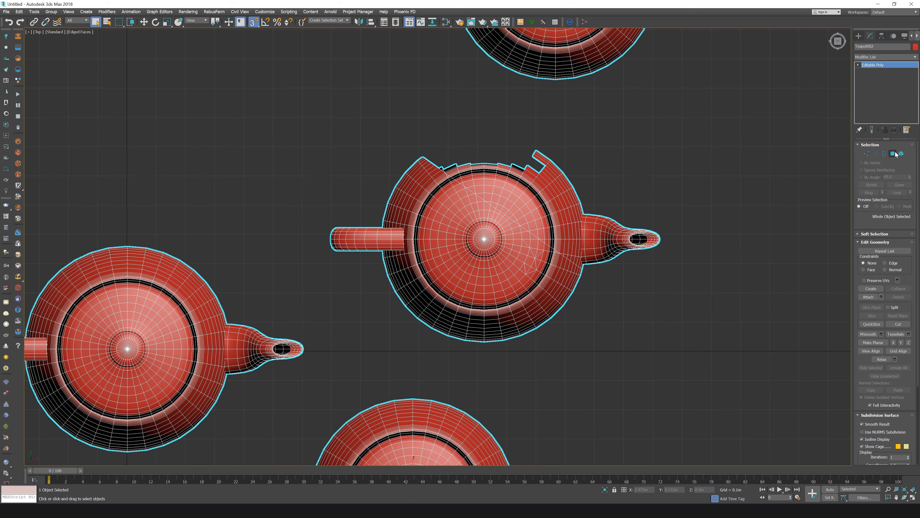
{"action": "scroll", "coordinate": [696, 203], "scroll_direction": "down", "scroll_amount": 5}
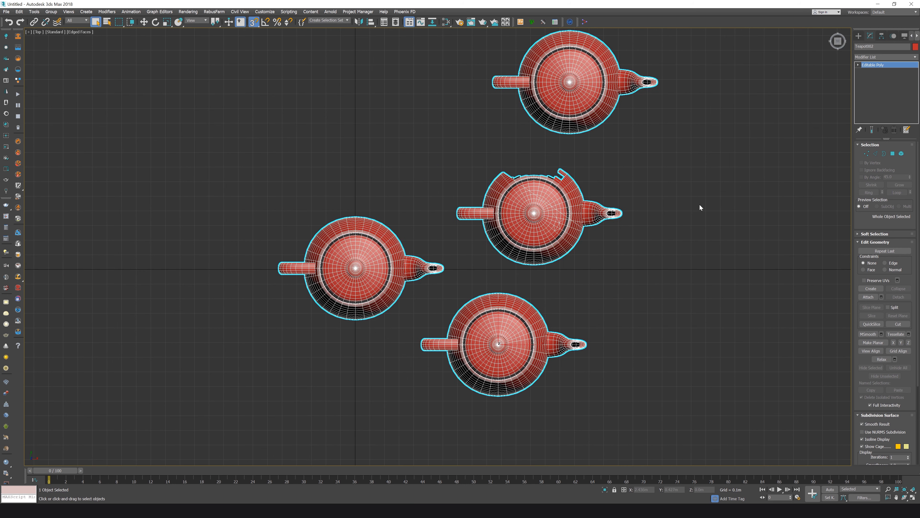